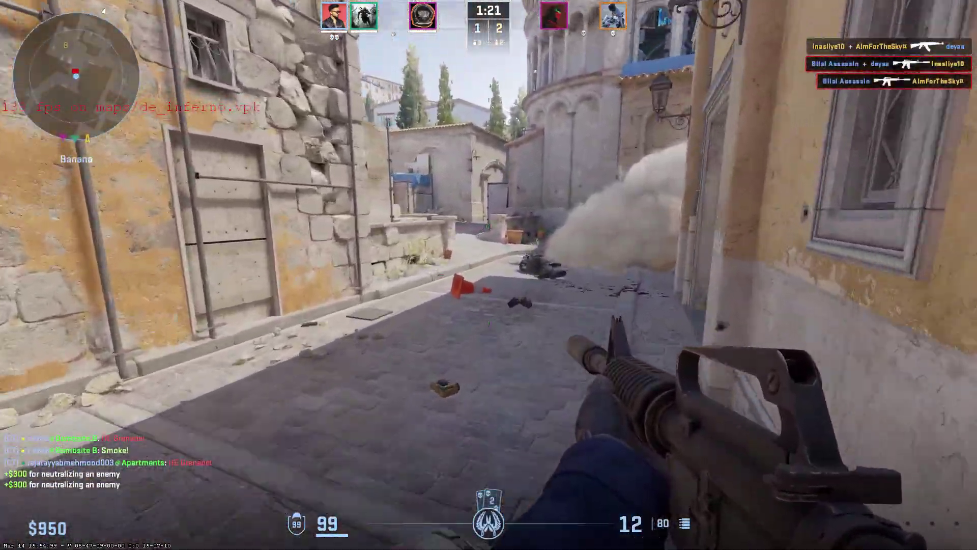
# Step: Move down the Inferno street past the barrier and sign toward the courtyard, then try detaching the rifle's silencer
pyautogui.press('w')
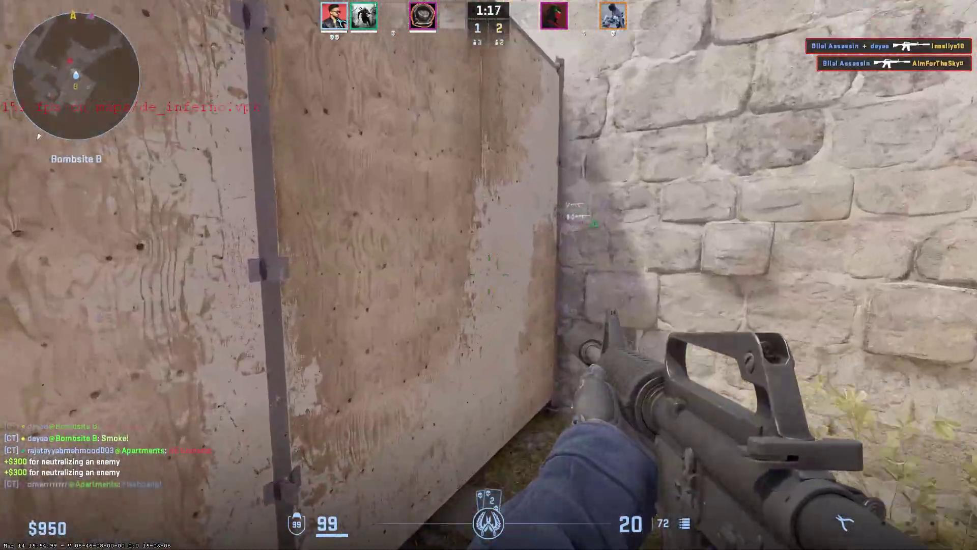
pyautogui.press('a')
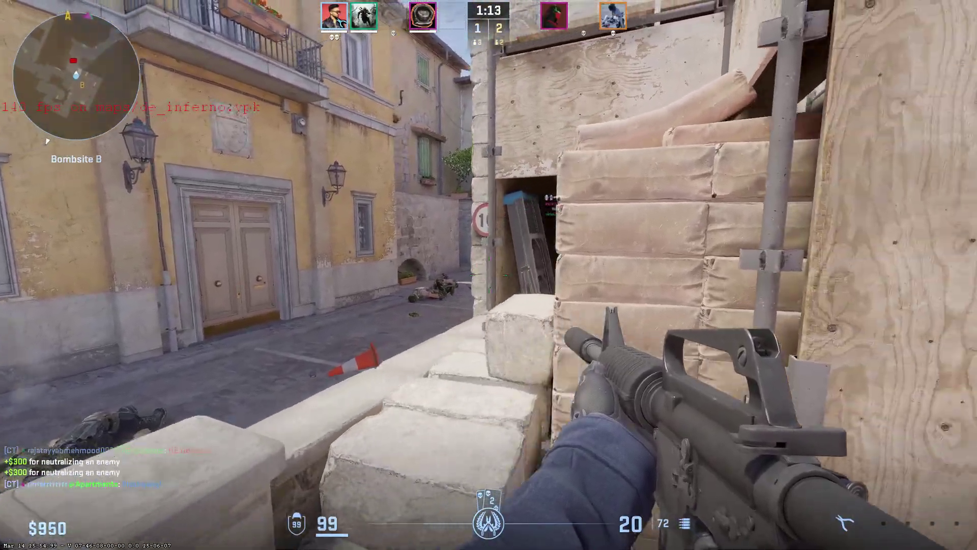
pyautogui.press('a')
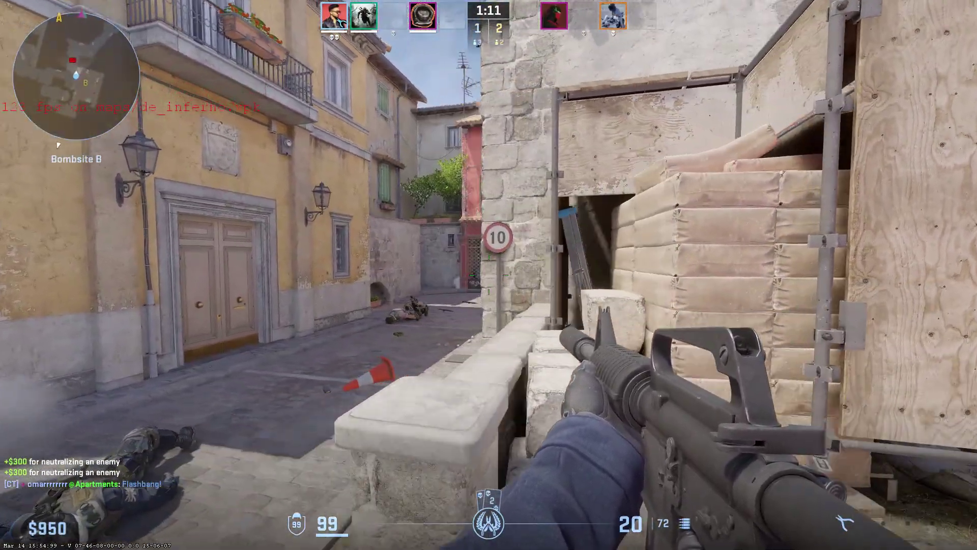
pyautogui.press('w')
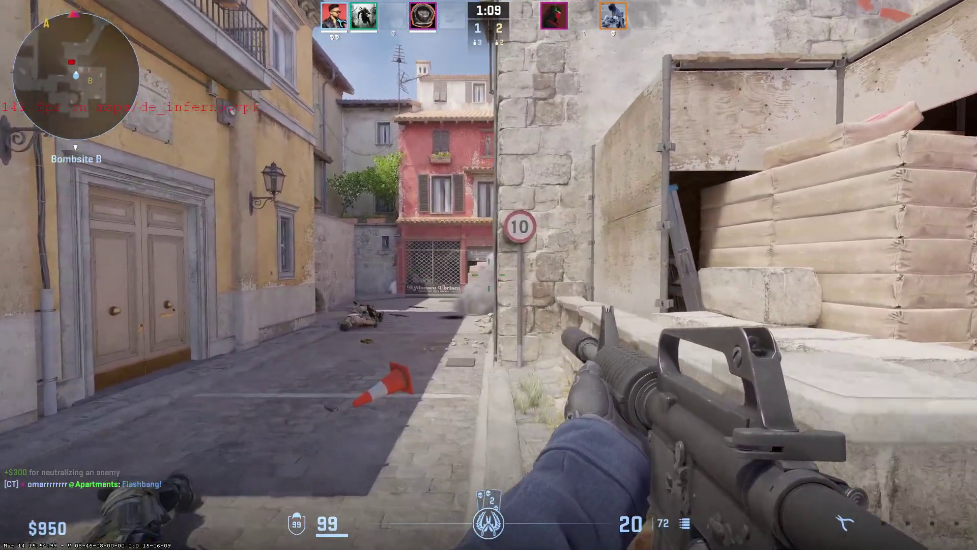
pyautogui.press('w')
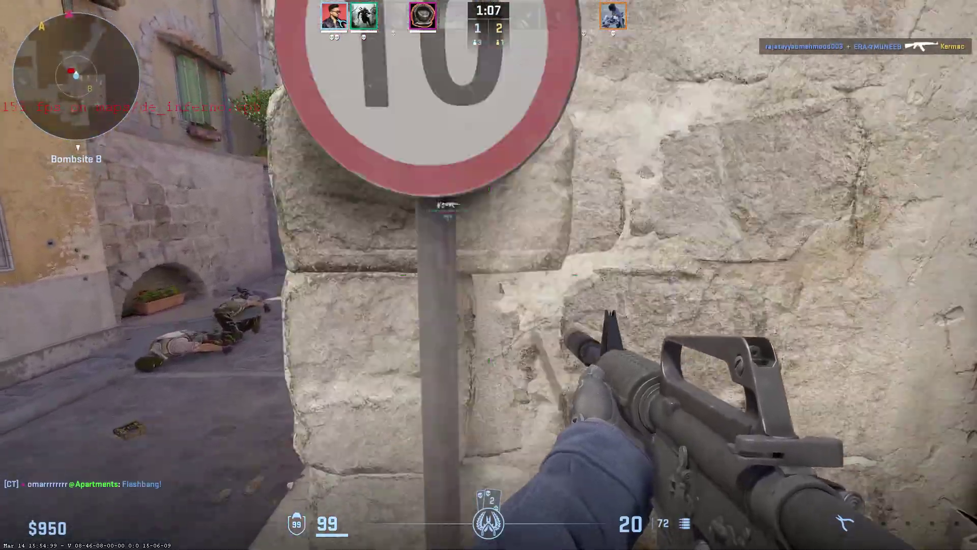
pyautogui.press('w')
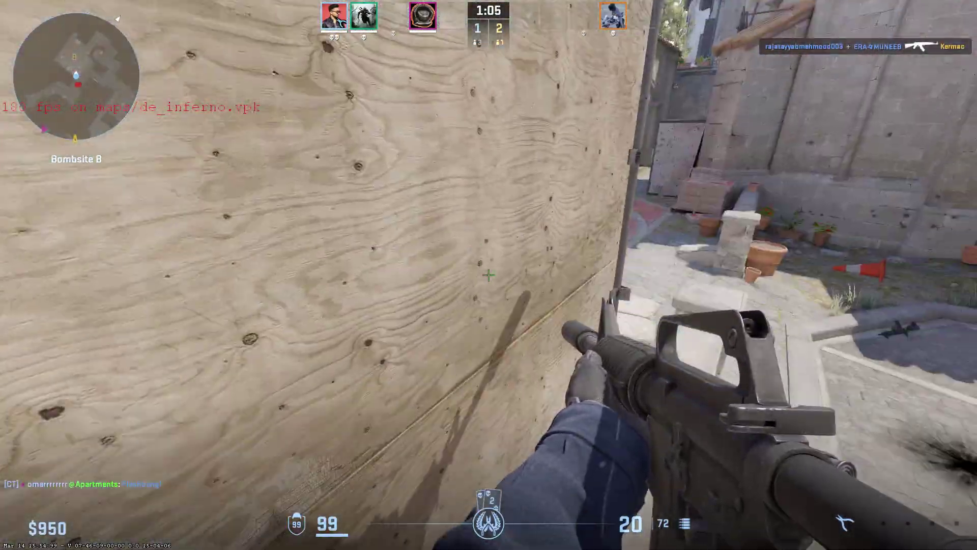
pyautogui.rightClick(489, 276)
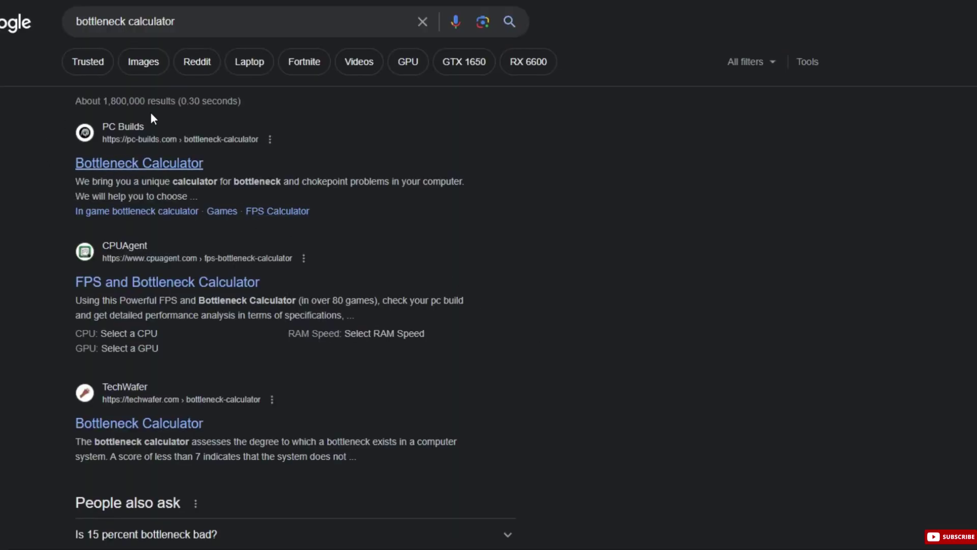
pyautogui.scroll(-1, 622, 230)
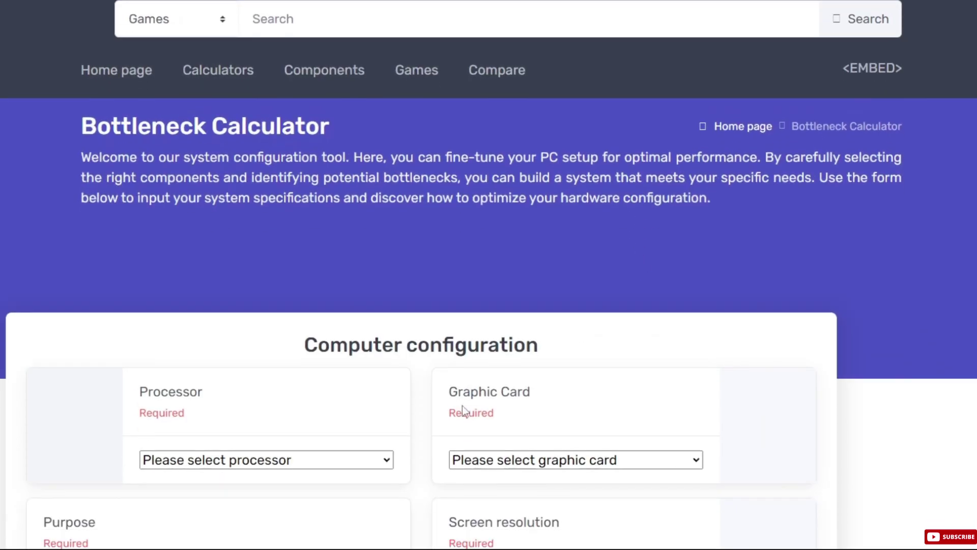
pyautogui.scroll(-3, 461, 406)
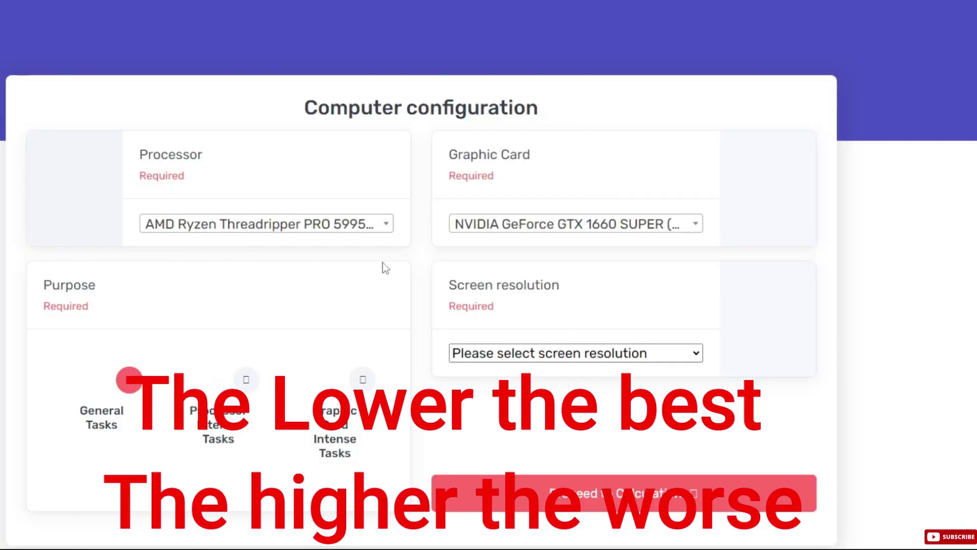
pyautogui.click(324, 226)
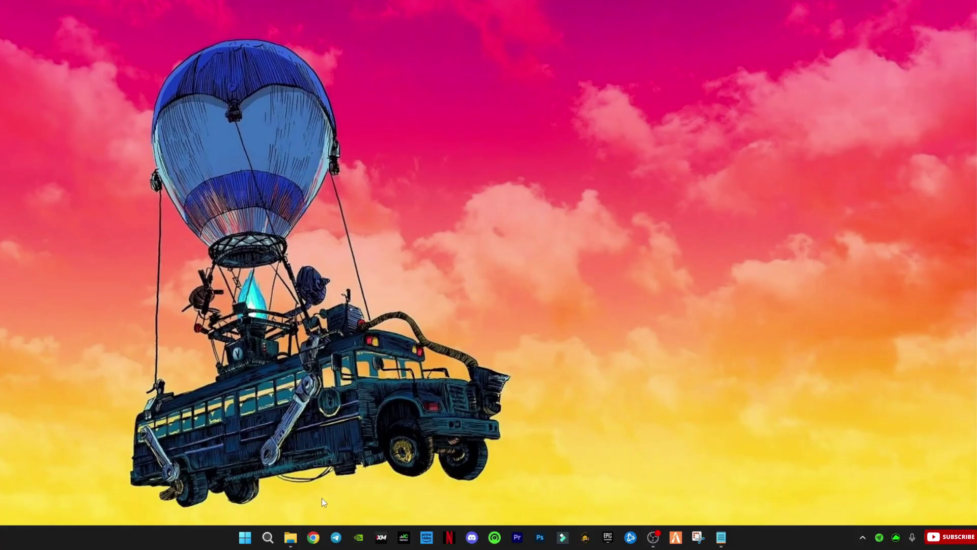
# Step: In the Pc Booster folder, launch the parkcontrolsetup64.exe installer
pyautogui.click(290, 537)
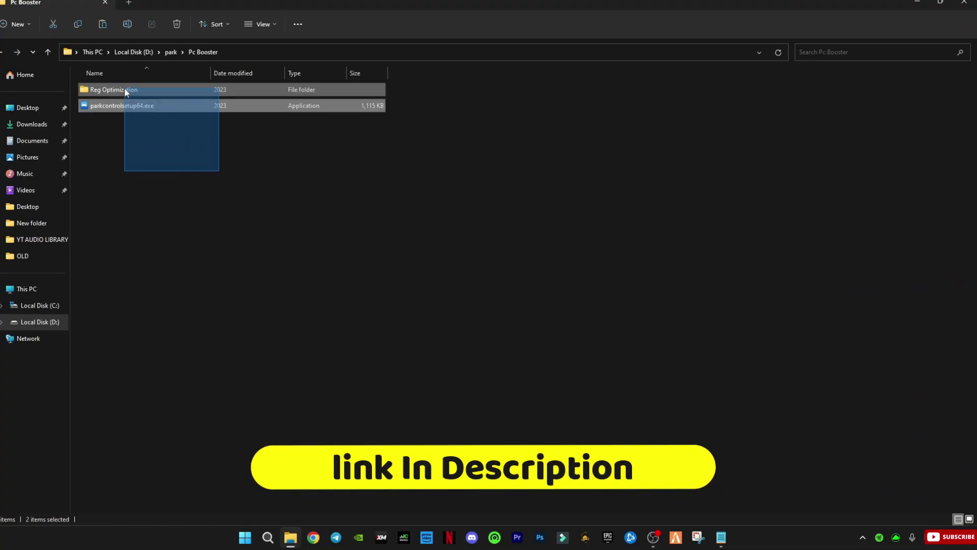
pyautogui.moveTo(218, 176); pyautogui.dragTo(126, 86)
pyautogui.click(298, 171)
pyautogui.moveTo(297, 220); pyautogui.dragTo(144, 116)
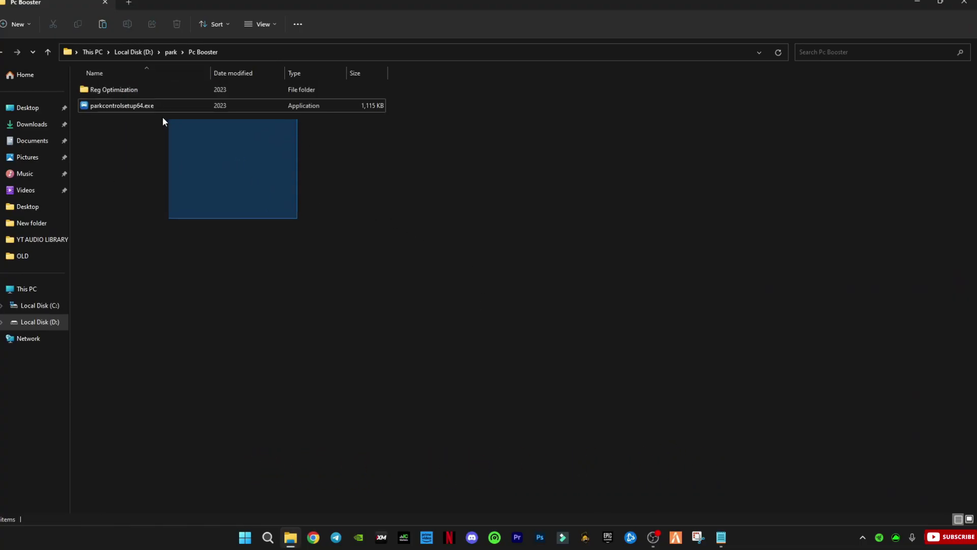
pyautogui.click(140, 147)
pyautogui.doubleClick(118, 107)
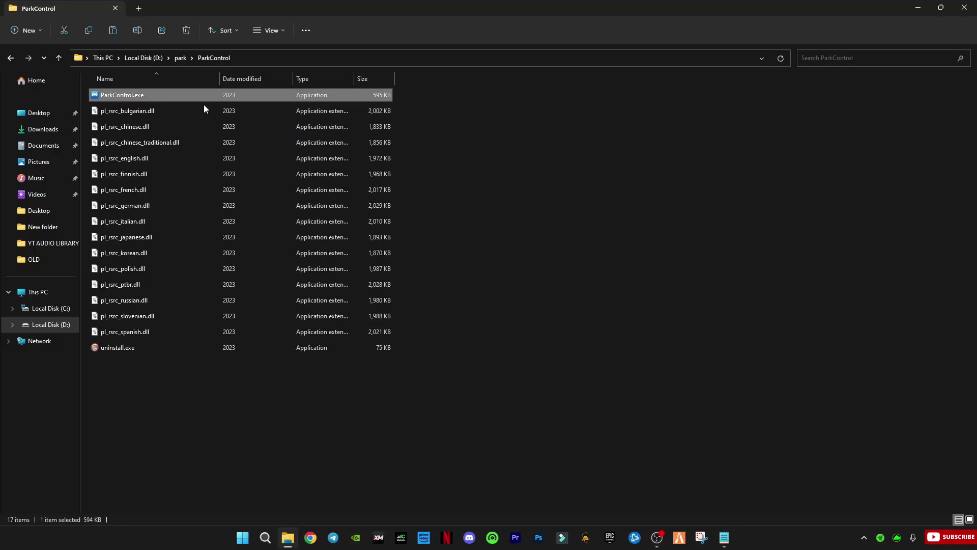
# Step: Choose the Ultimate Performance power profile and turn core parking off on battery power
pyautogui.click(911, 5)
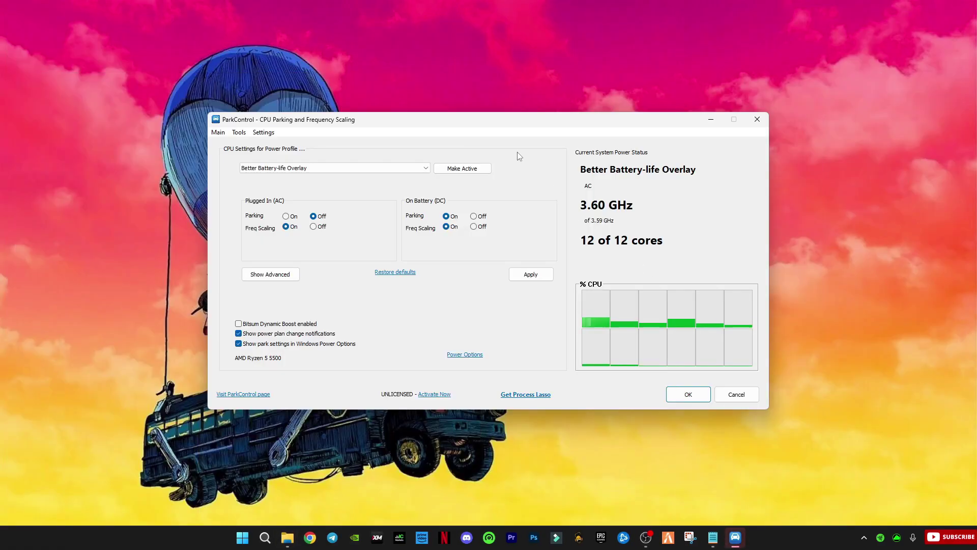
pyautogui.moveTo(425, 68); pyautogui.dragTo(485, 87)
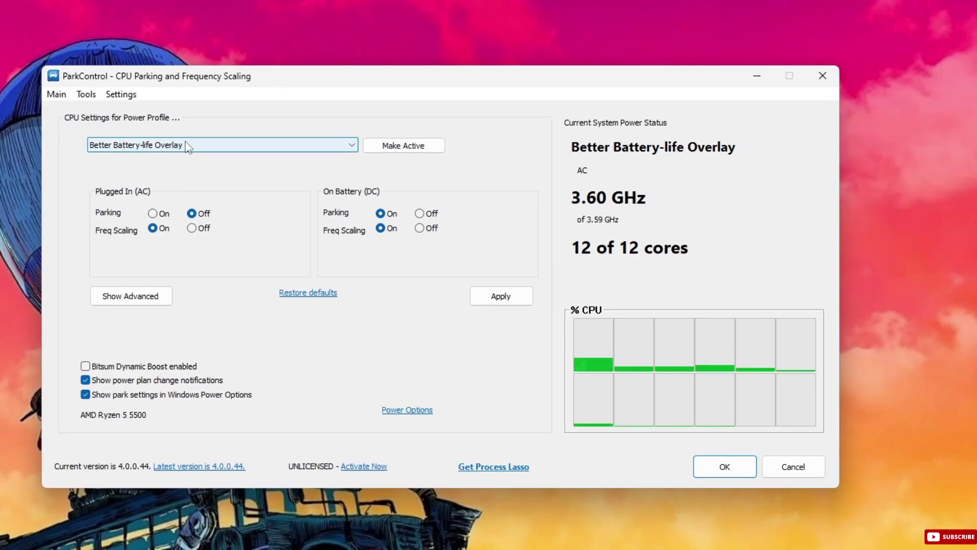
pyautogui.click(190, 145)
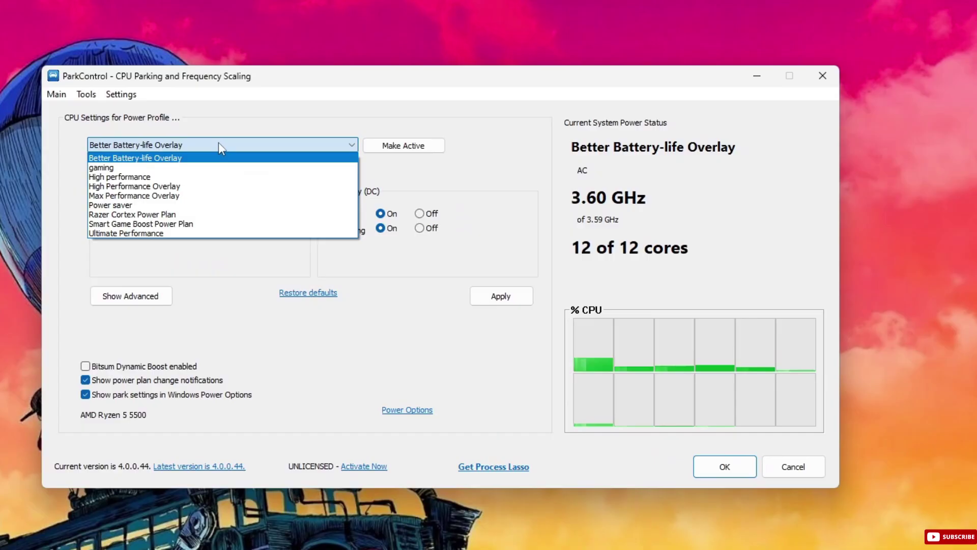
pyautogui.click(141, 226)
pyautogui.click(191, 145)
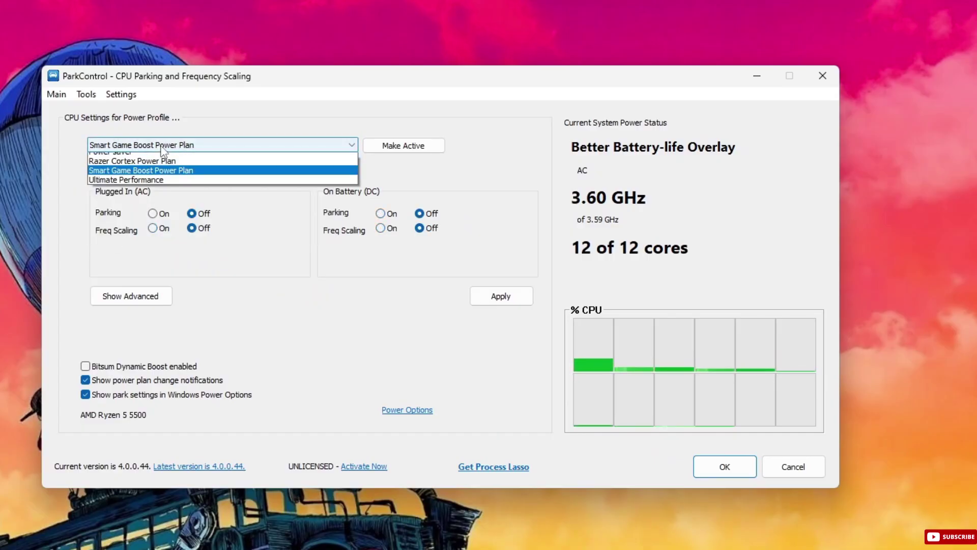
pyautogui.click(214, 234)
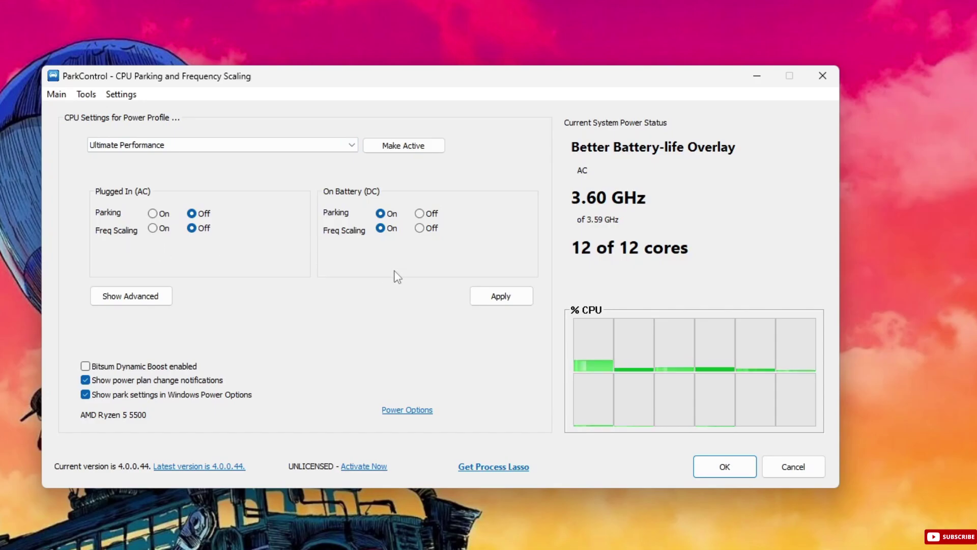
pyautogui.click(419, 213)
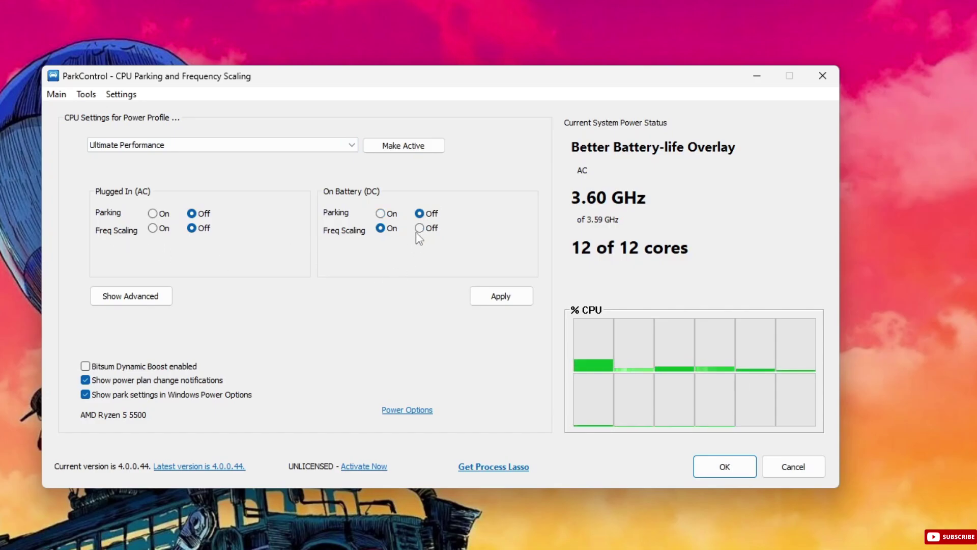
# Step: Enable Dynamic Boost with Ultimate Performance when active and the gaming plan when idle
pyautogui.click(85, 366)
pyautogui.moveTo(430, 250); pyautogui.dragTo(332, 198)
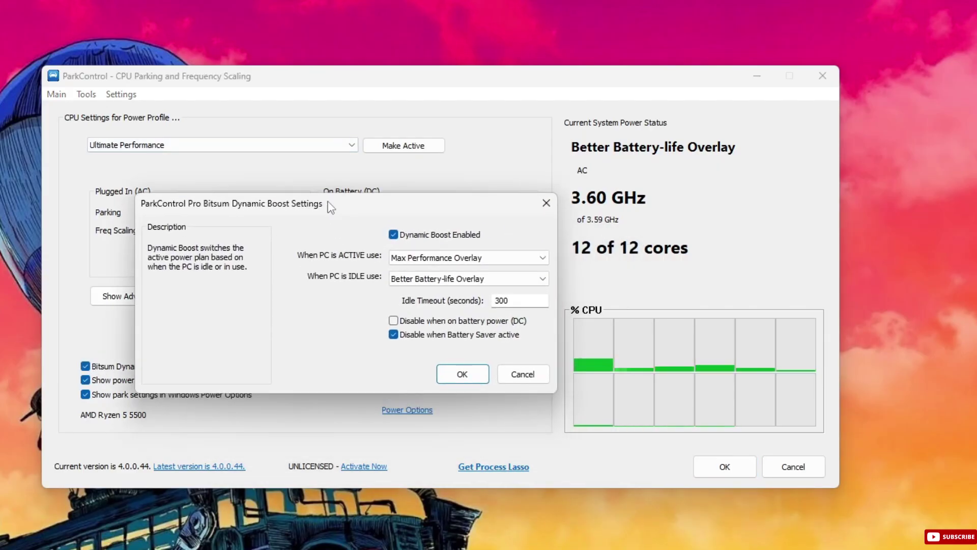
pyautogui.click(447, 260)
pyautogui.click(412, 348)
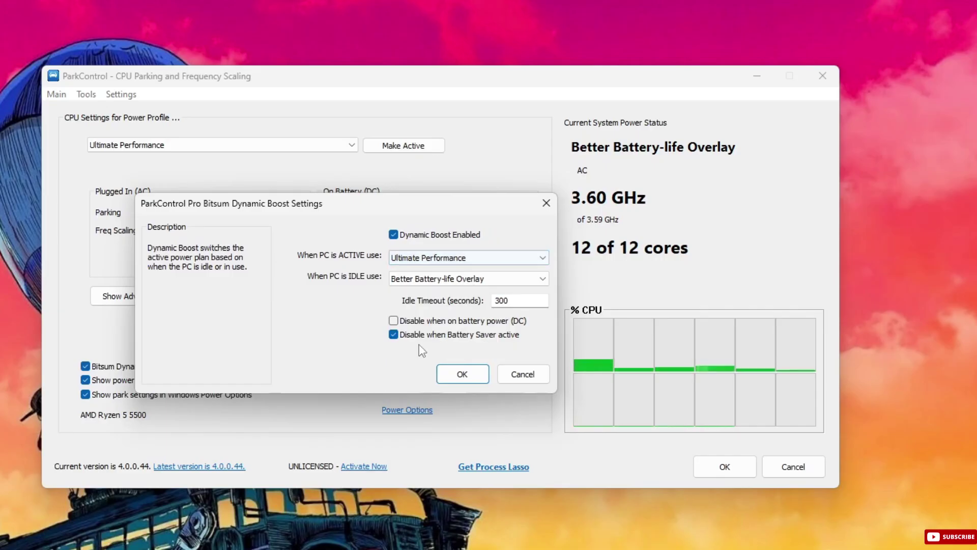
pyautogui.click(440, 280)
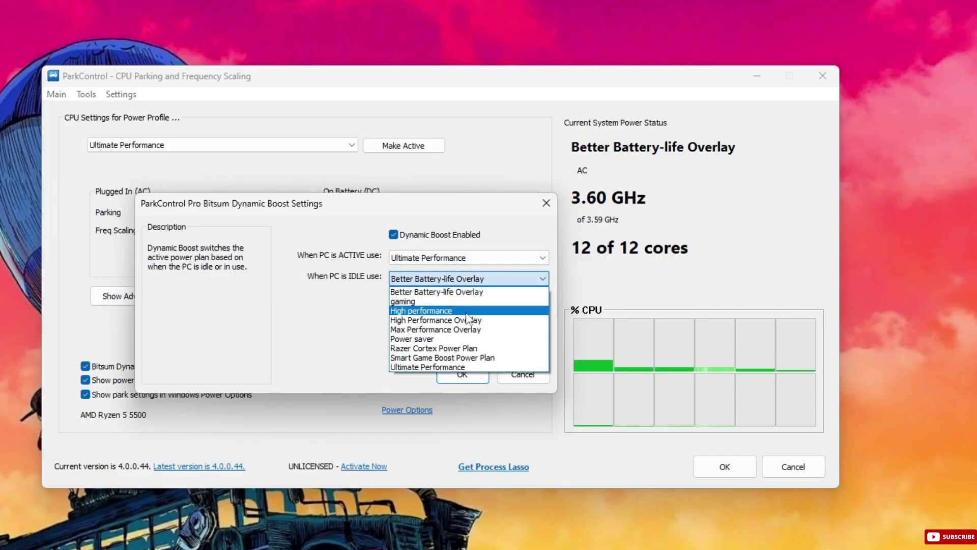
pyautogui.click(405, 303)
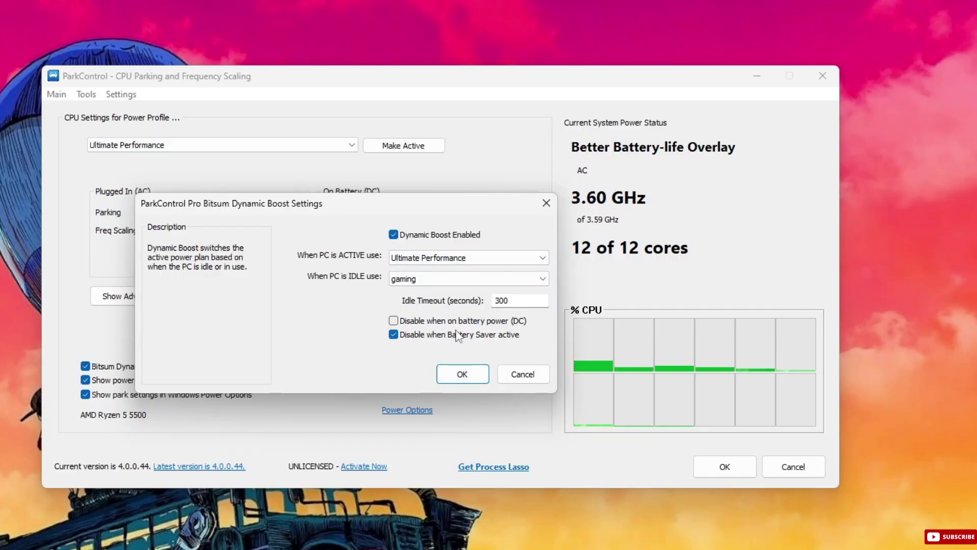
# Step: Confirm the Dynamic Boost settings and exit the ParkControl Pro activation prompt without activating
pyautogui.click(463, 374)
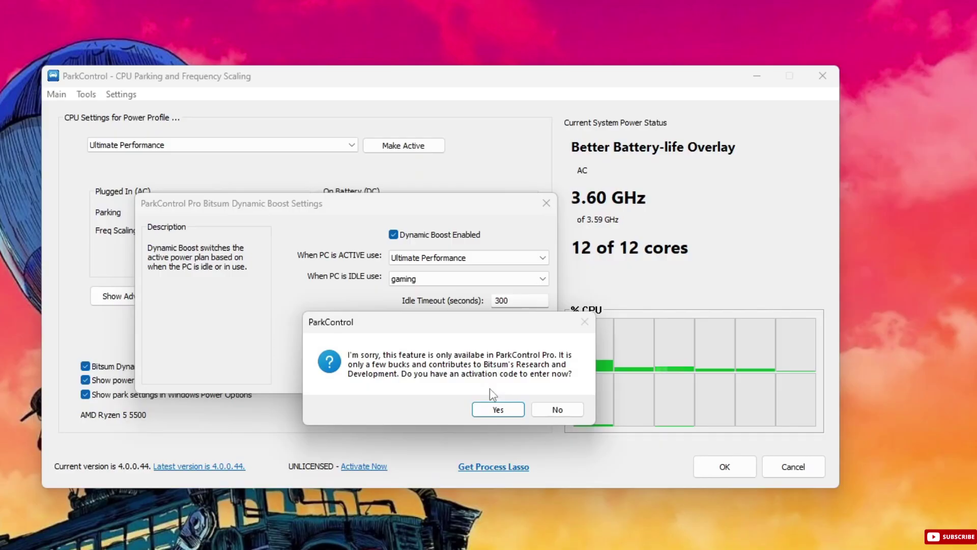
pyautogui.click(498, 408)
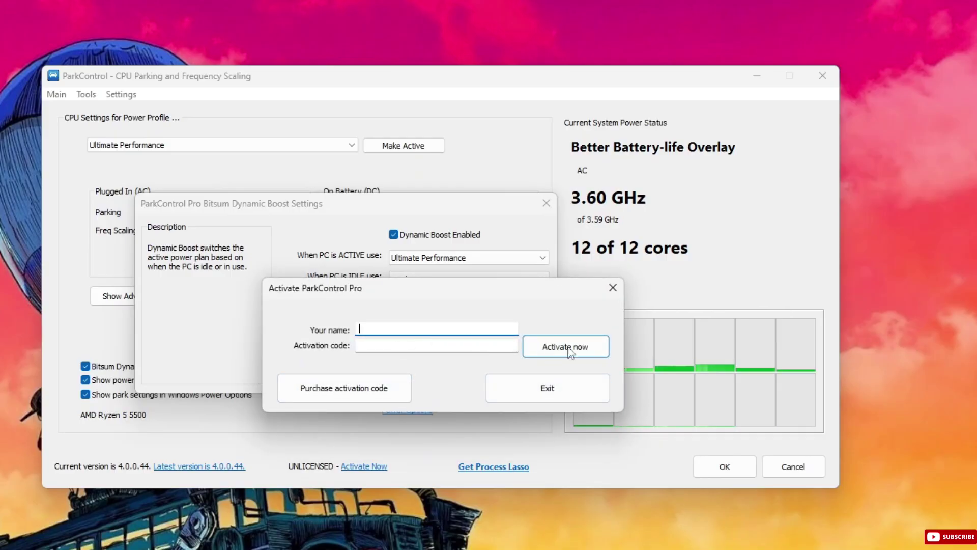
pyautogui.moveTo(466, 290); pyautogui.dragTo(434, 287)
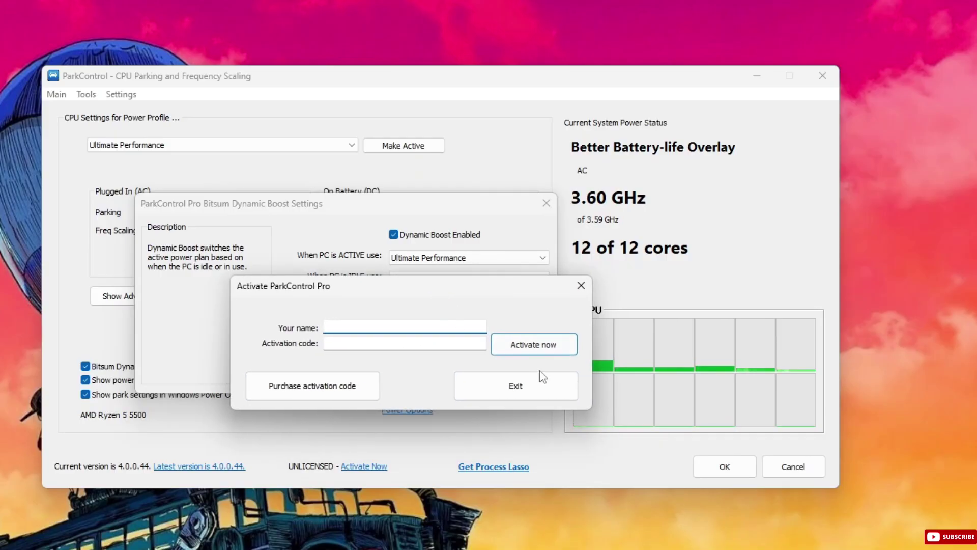
pyautogui.click(516, 388)
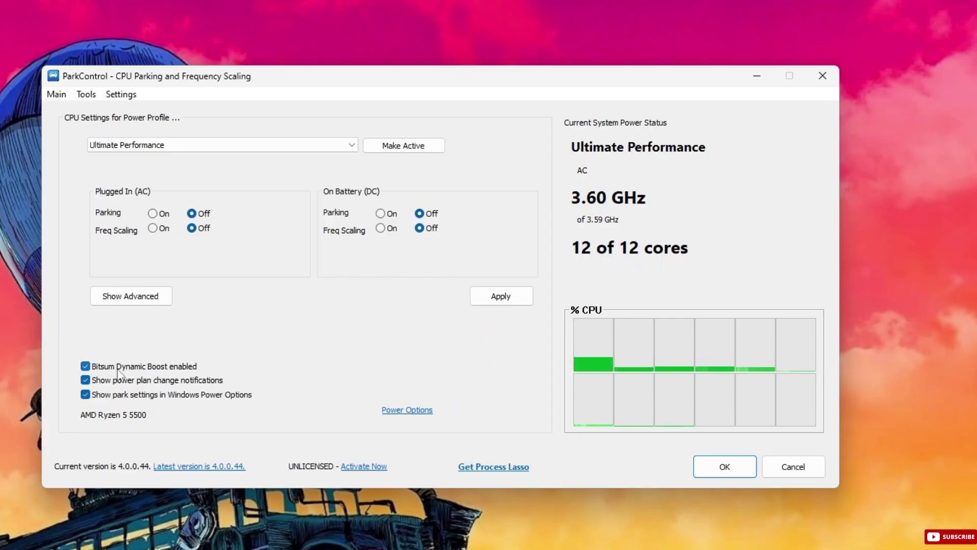
# Step: Make Ultimate Performance active, apply the settings, close ParkControl and refresh the desktop
pyautogui.click(406, 147)
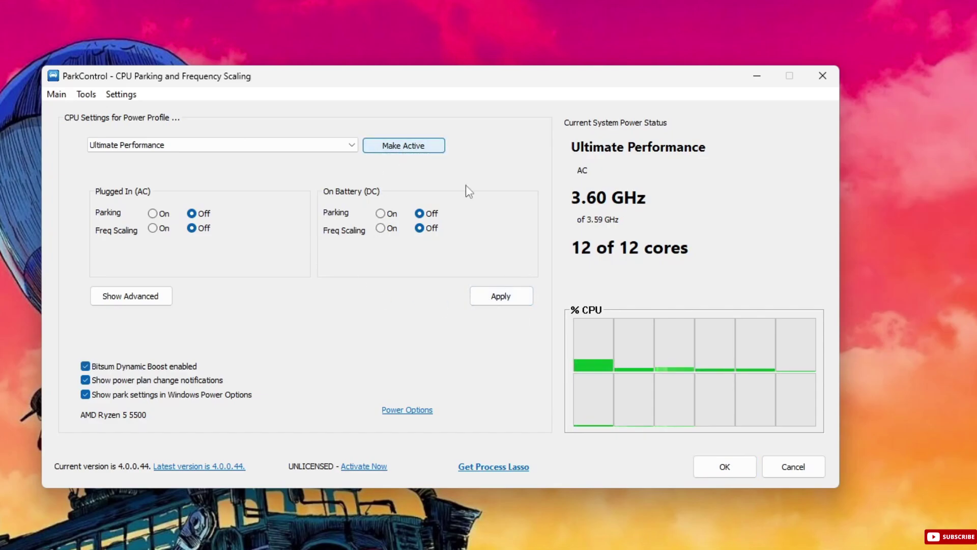
pyautogui.click(500, 297)
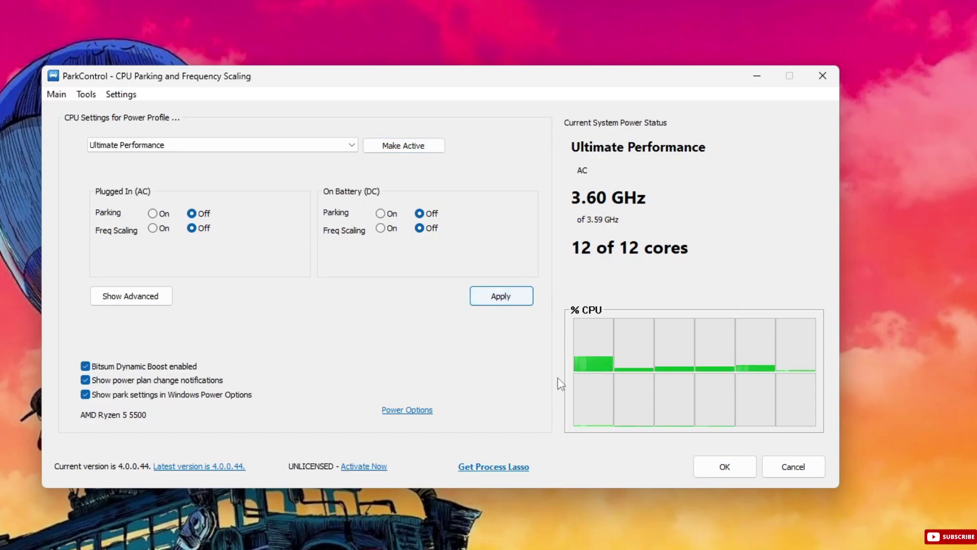
pyautogui.click(719, 467)
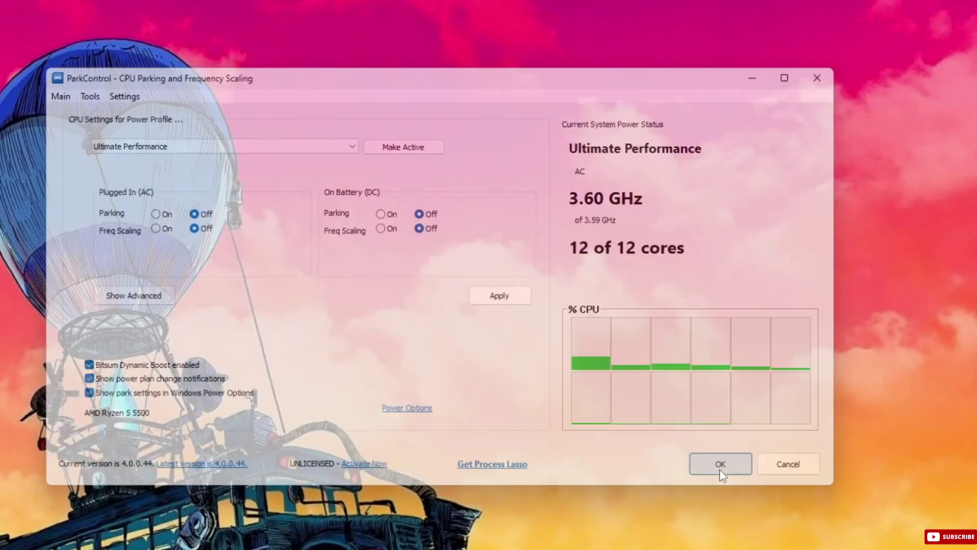
pyautogui.rightClick(469, 264)
pyautogui.click(504, 322)
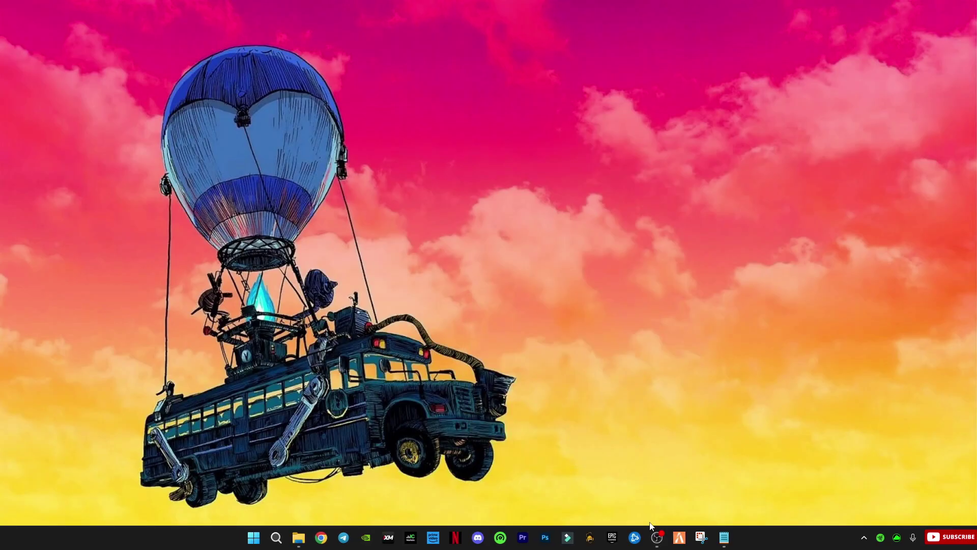
# Step: Use Run with %temp% to open the user Temp folder
pyautogui.click(276, 536)
pyautogui.write('ru')
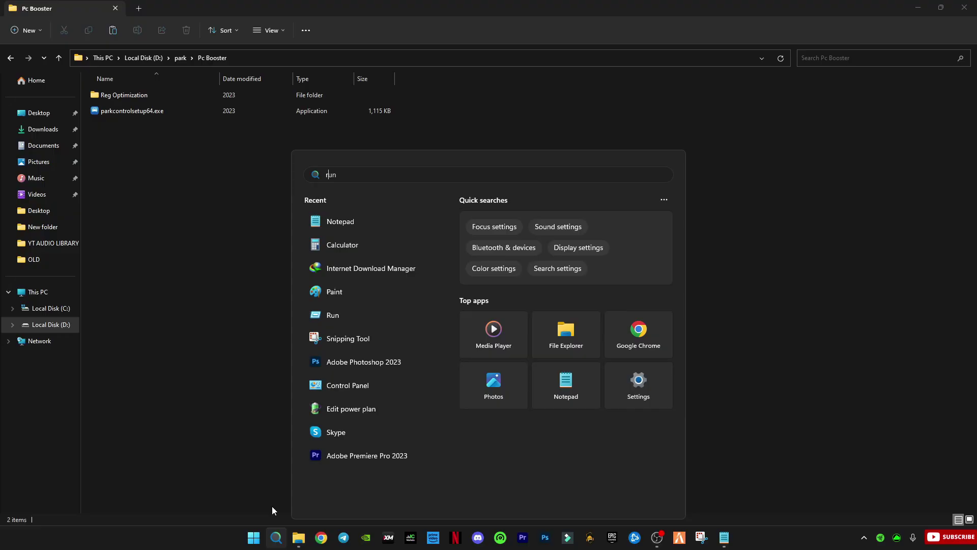
pyautogui.write('n')
pyautogui.press('Return')
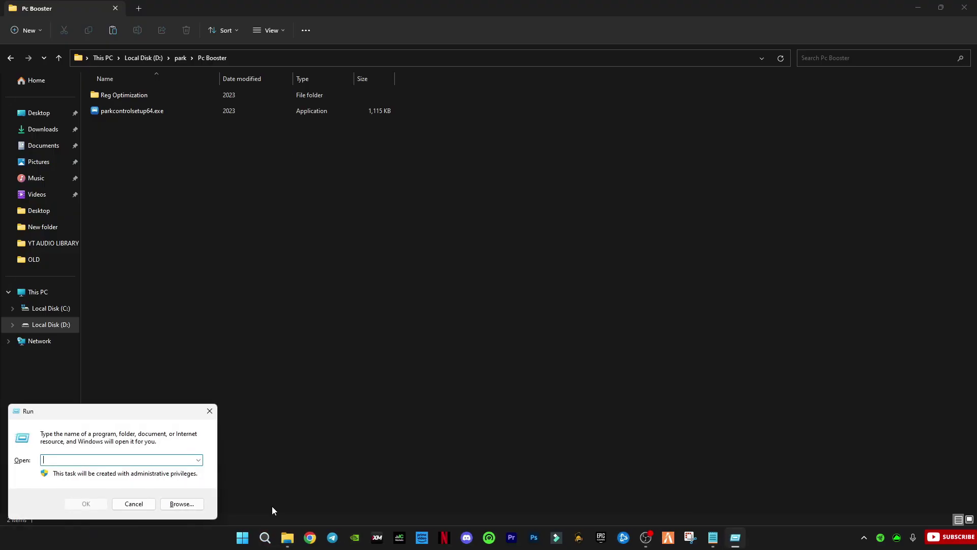
pyautogui.moveTo(127, 411); pyautogui.dragTo(550, 271)
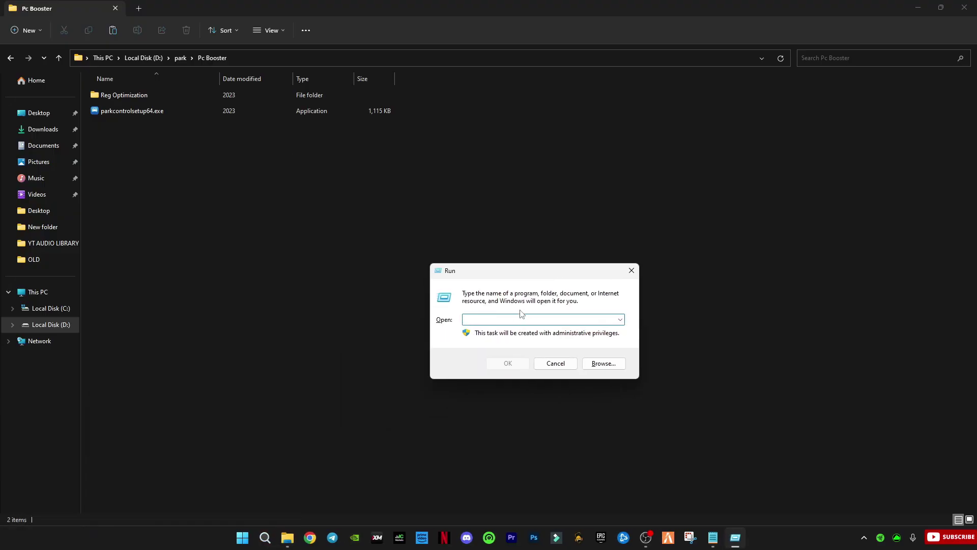
pyautogui.write('%te')
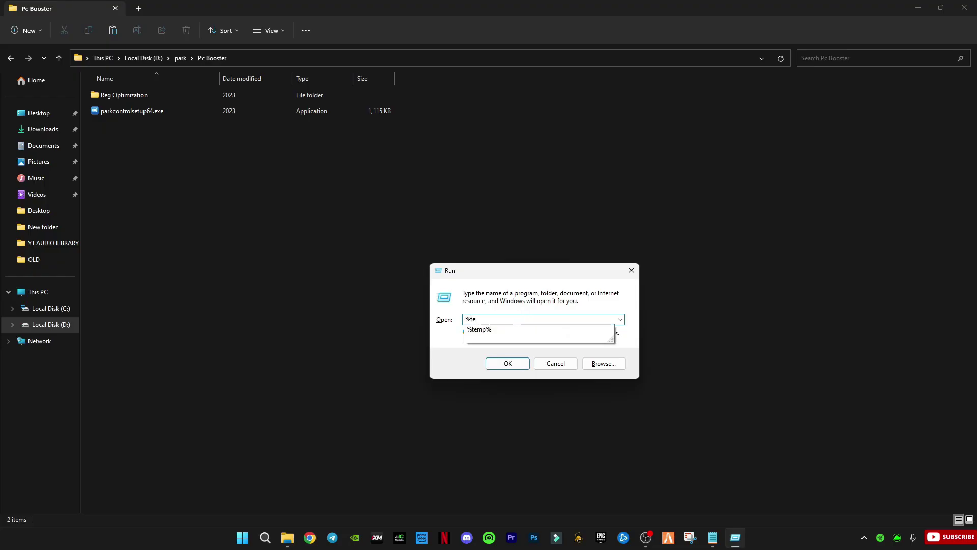
pyautogui.press('Down')
pyautogui.press('Return')
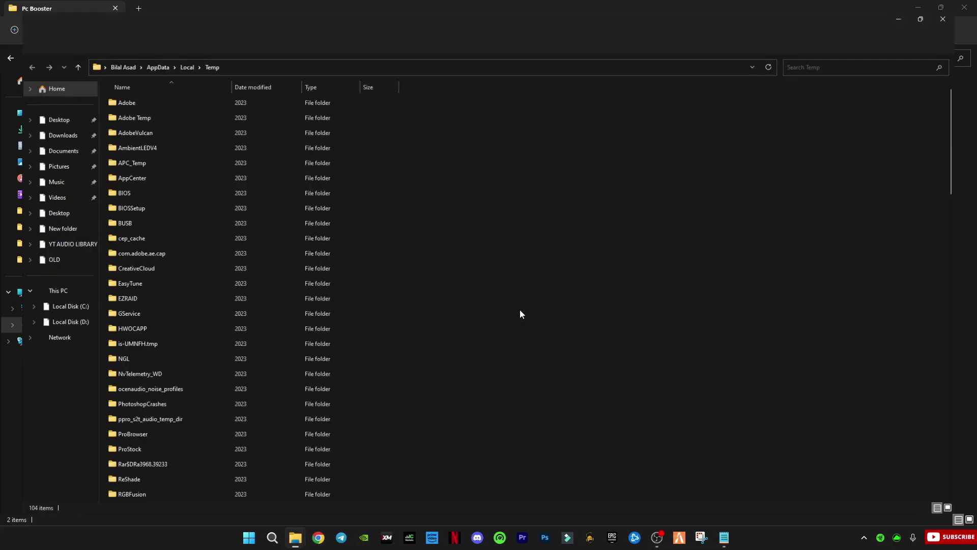
# Step: Delete everything in the Temp folder to the Recycle Bin, skipping all in-use items
pyautogui.click(288, 273)
pyautogui.hotkey('ctrl', 'a')
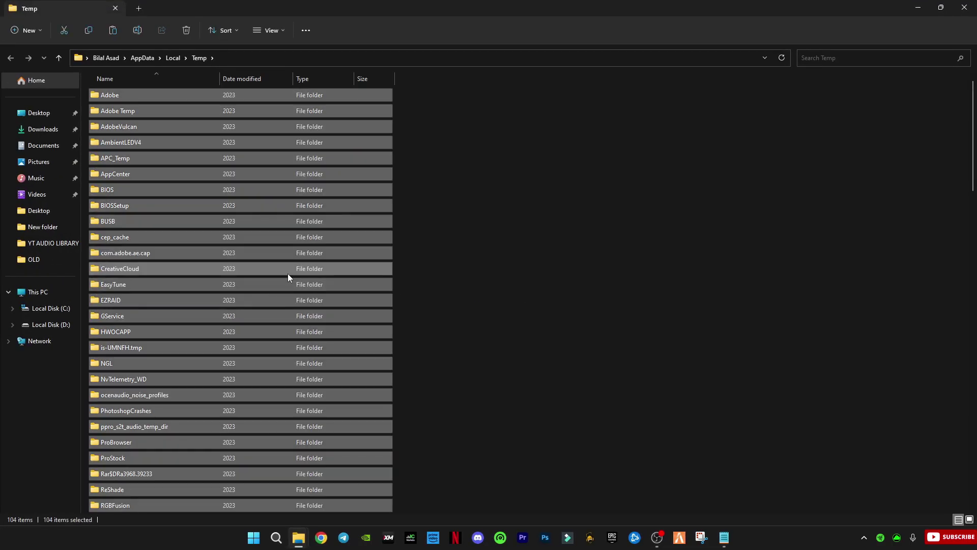
pyautogui.press('Delete')
pyautogui.click(529, 276)
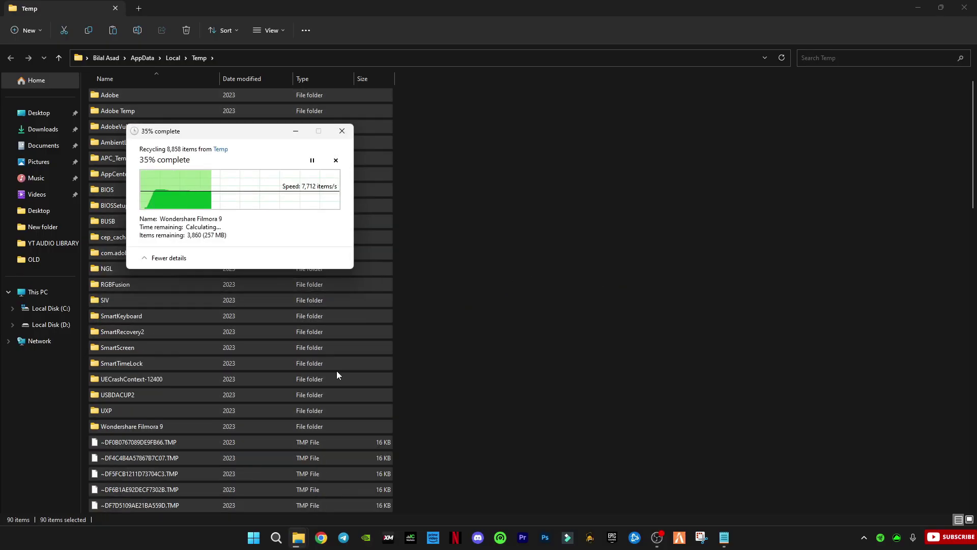
pyautogui.click(142, 226)
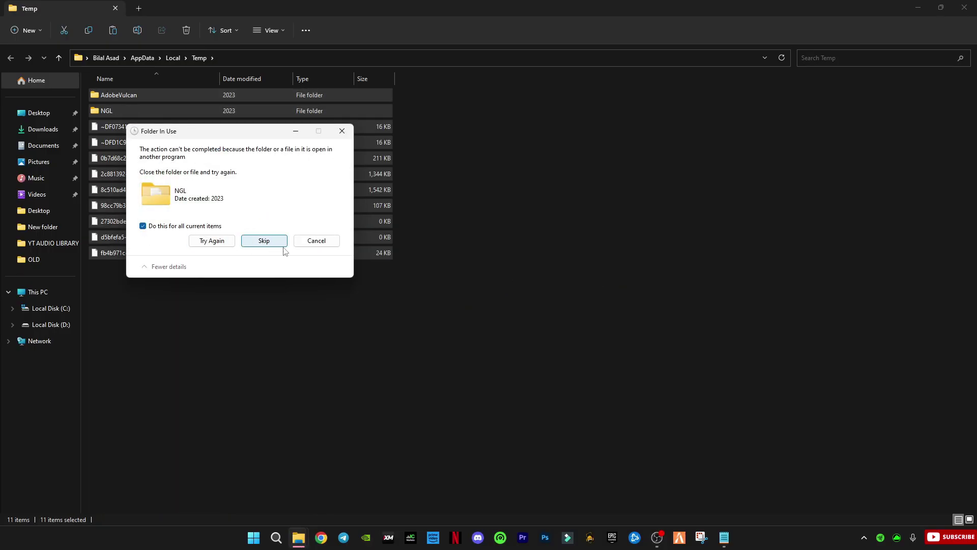
pyautogui.click(264, 241)
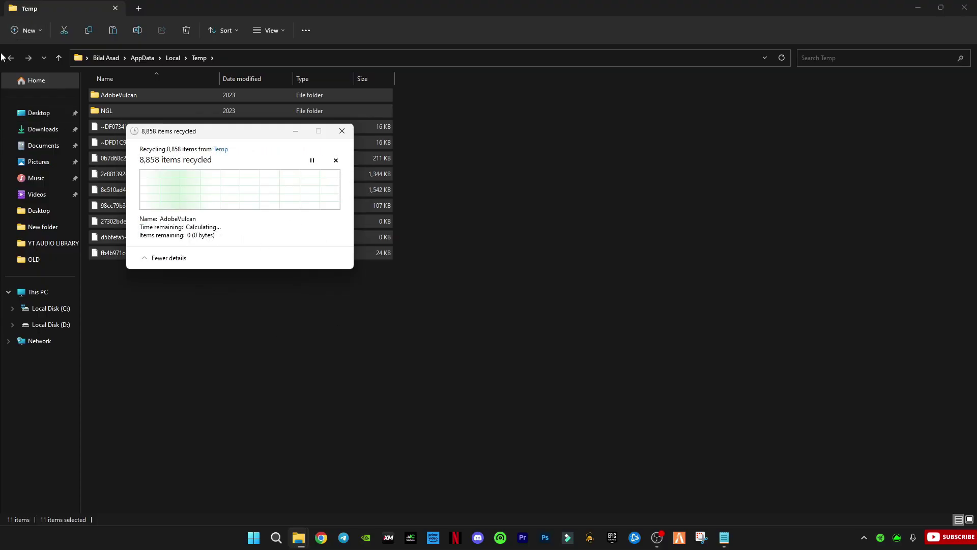
# Step: Use Run with temp to open the Windows Temp folder and select all nine items
pyautogui.click(288, 534)
pyautogui.write('run')
pyautogui.press('Return')
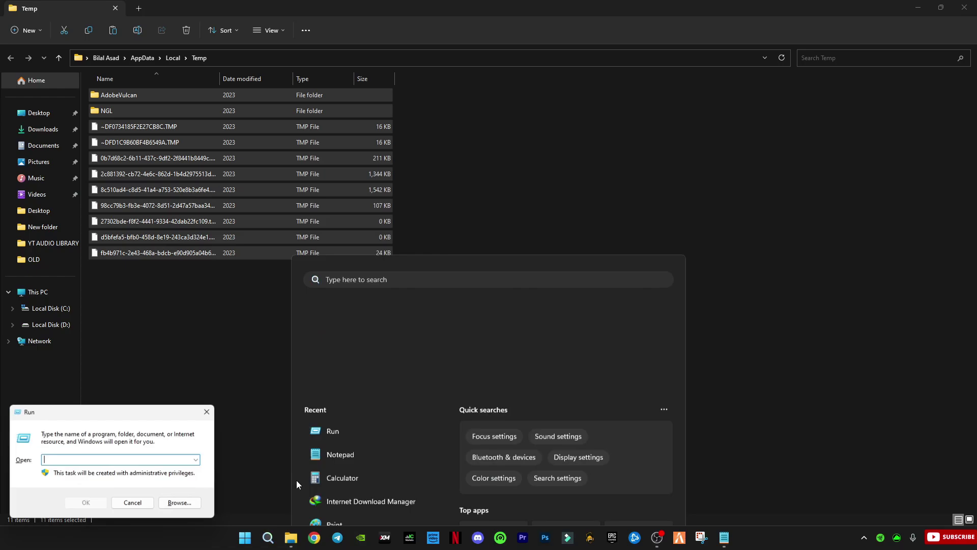
pyautogui.write('temp')
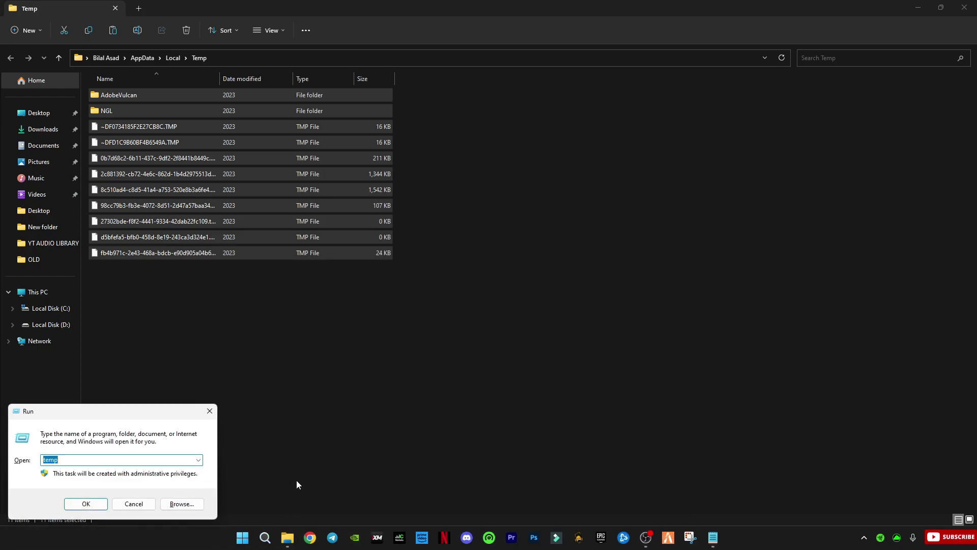
pyautogui.press('Return')
pyautogui.moveTo(432, 497); pyautogui.dragTo(328, 67)
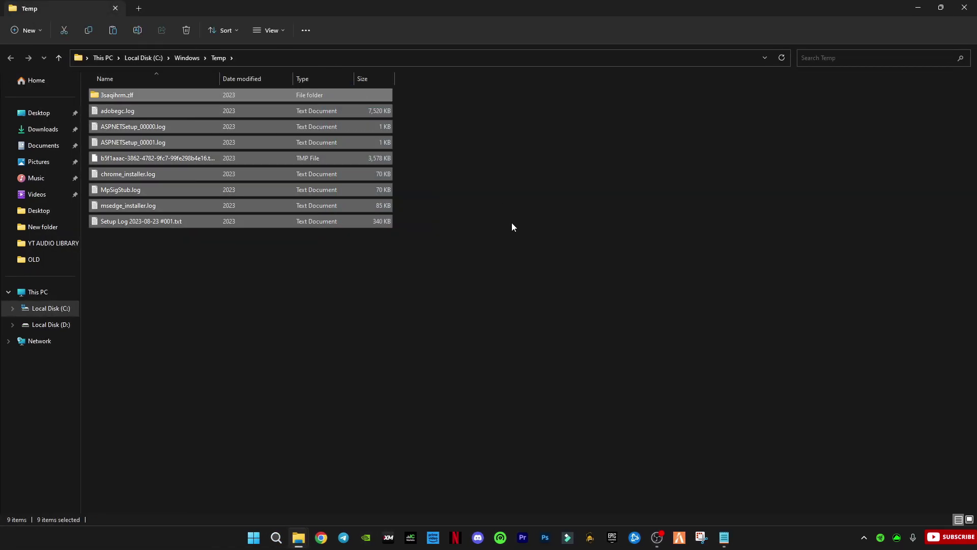
# Step: Recycle the Windows Temp items, skipping the in-use file, then go back to Pc Booster
pyautogui.press('Delete')
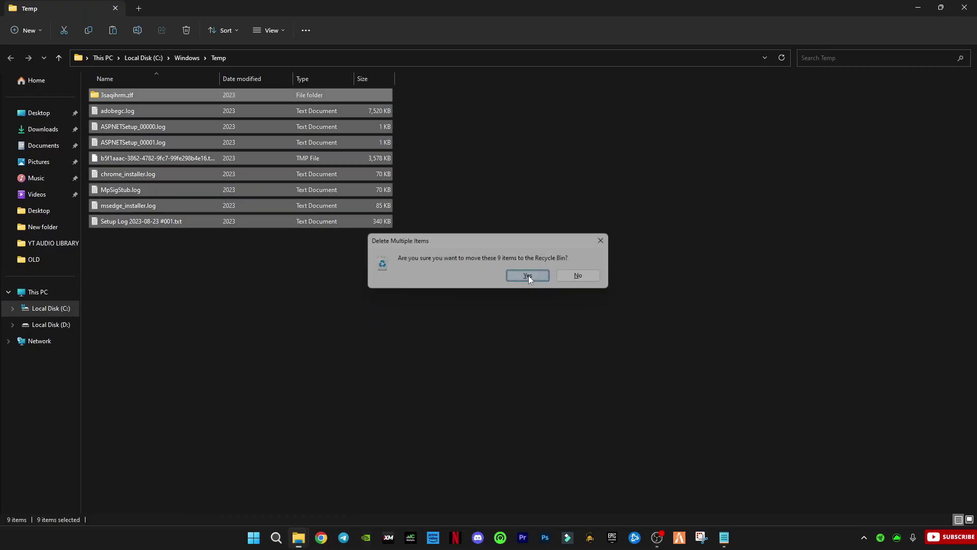
pyautogui.click(528, 275)
pyautogui.click(502, 242)
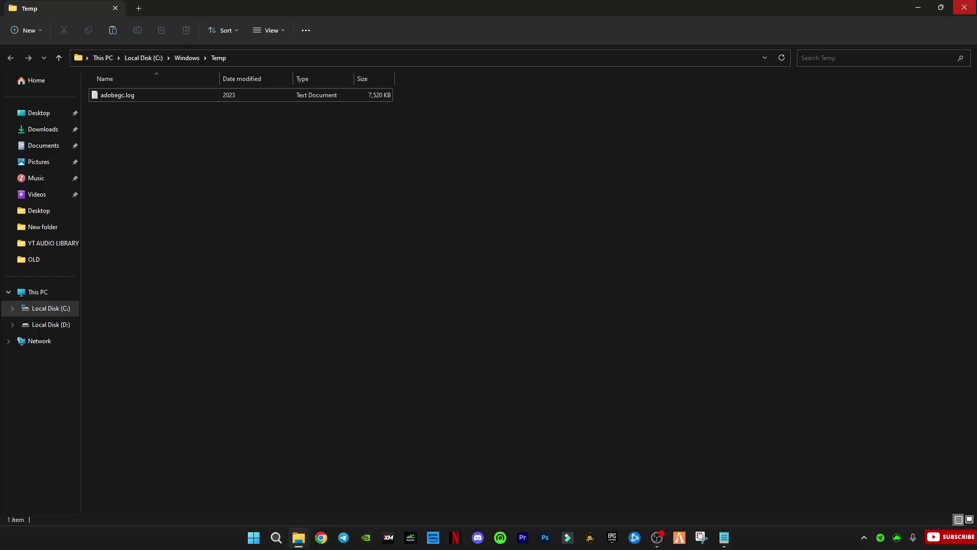
pyautogui.click(12, 58)
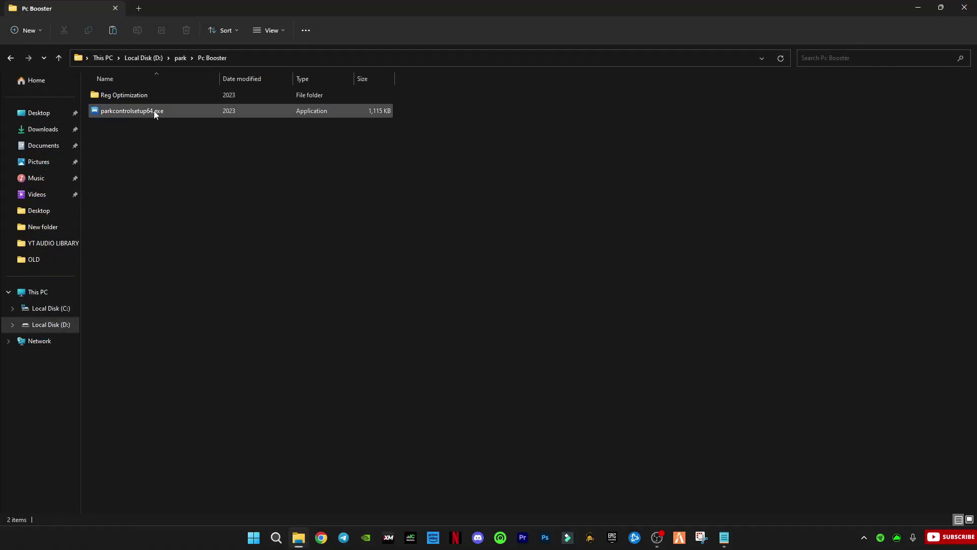
# Step: Merge CPU-GPU Optimizations.reg and Disable Game Bar.reg into the registry from Reg Optimization
pyautogui.doubleClick(115, 94)
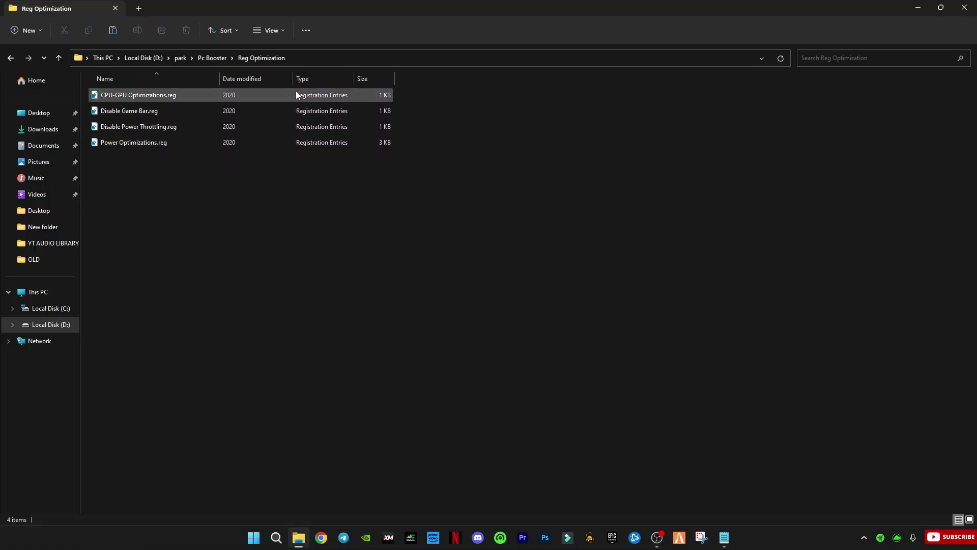
pyautogui.click(122, 98)
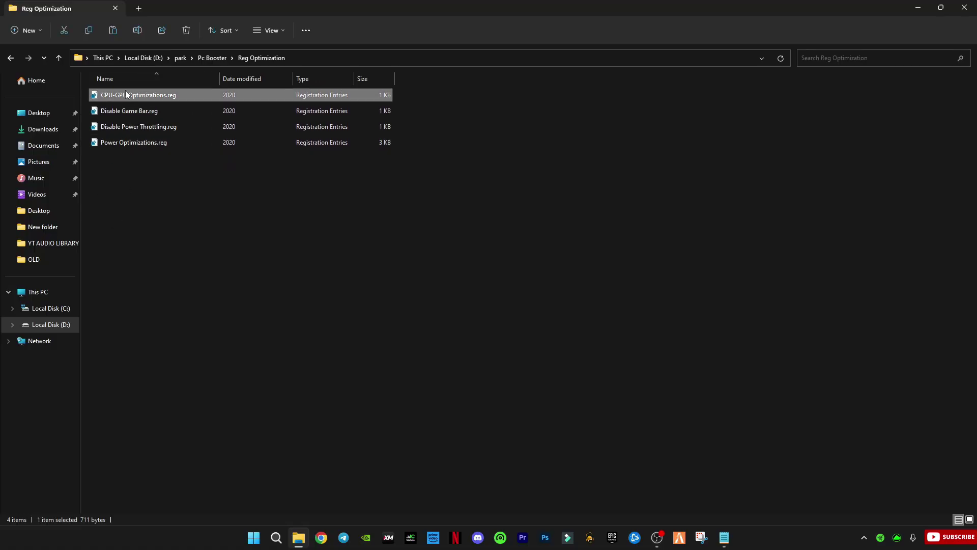
pyautogui.doubleClick(184, 97)
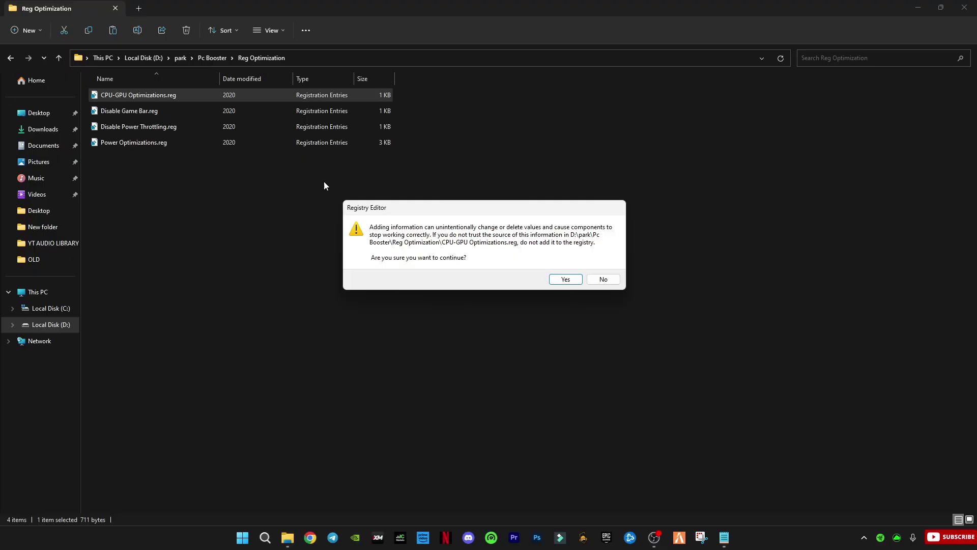
pyautogui.click(566, 278)
pyautogui.click(603, 276)
pyautogui.doubleClick(153, 111)
pyautogui.click(566, 278)
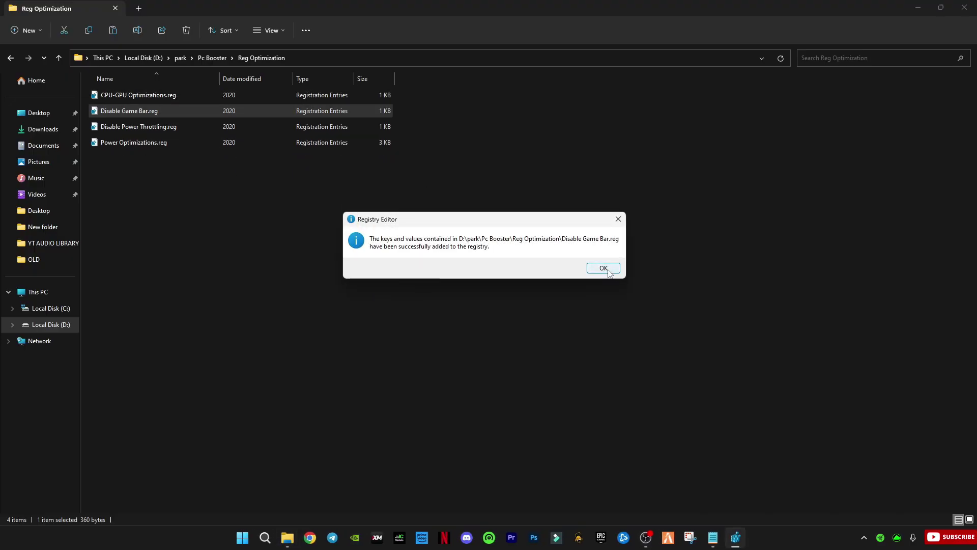
pyautogui.click(604, 267)
# Step: Merge the Disable Power Throttling and Power Optimizations registry files, then close the folder
pyautogui.doubleClick(164, 127)
pyautogui.click(565, 279)
pyautogui.click(603, 267)
pyautogui.doubleClick(154, 142)
pyautogui.click(565, 279)
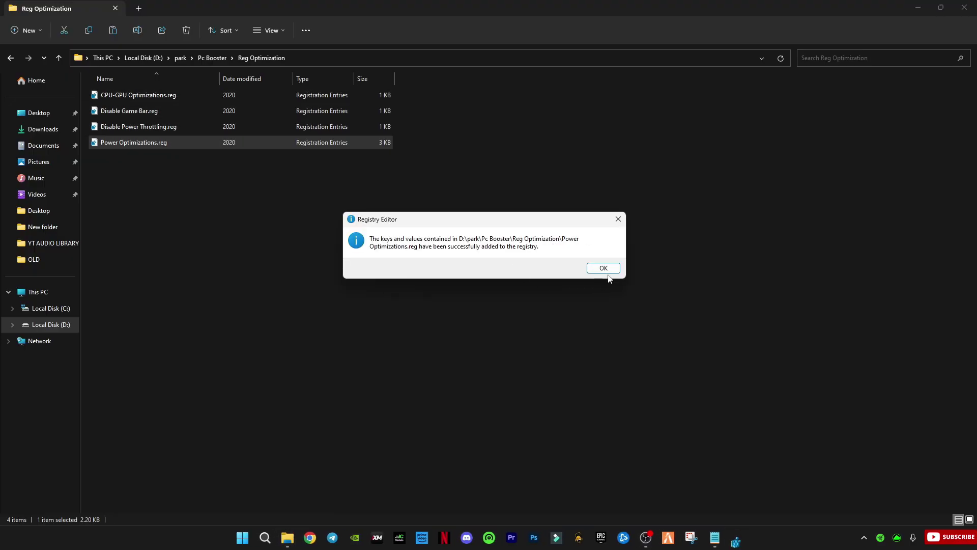
pyautogui.click(603, 267)
pyautogui.press('super+d')
# Step: In Graphics settings, set Fortnite to High performance and save
pyautogui.click(277, 538)
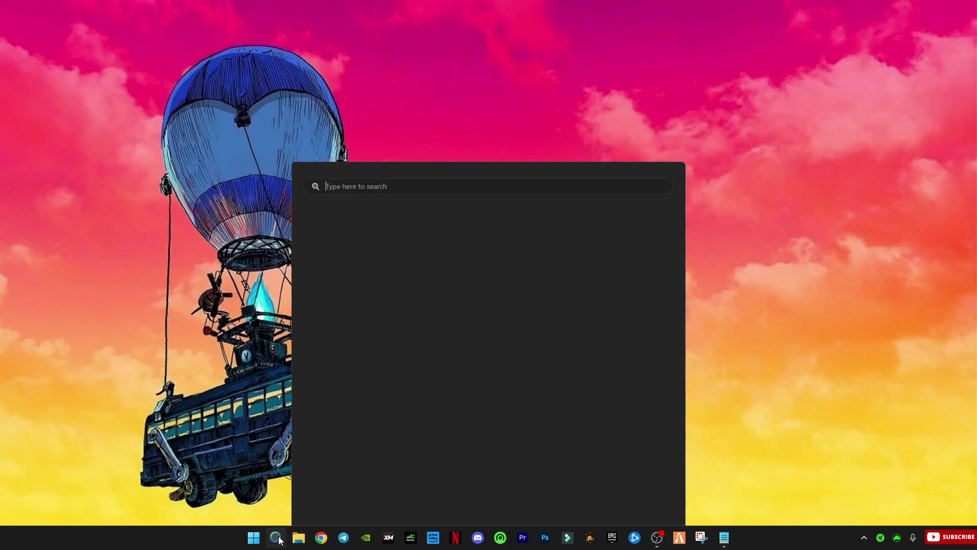
pyautogui.write('gra')
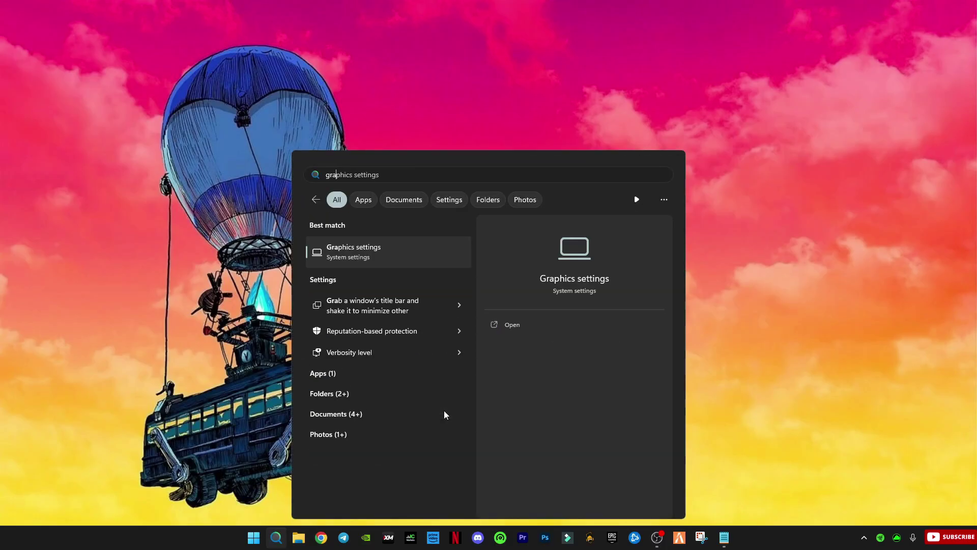
pyautogui.press('Return')
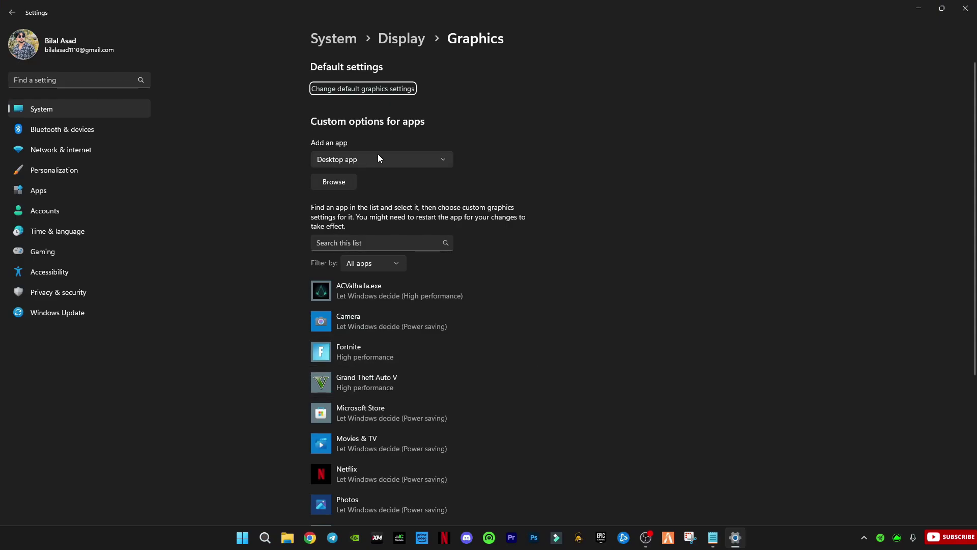
pyautogui.scroll(-2, 462, 320)
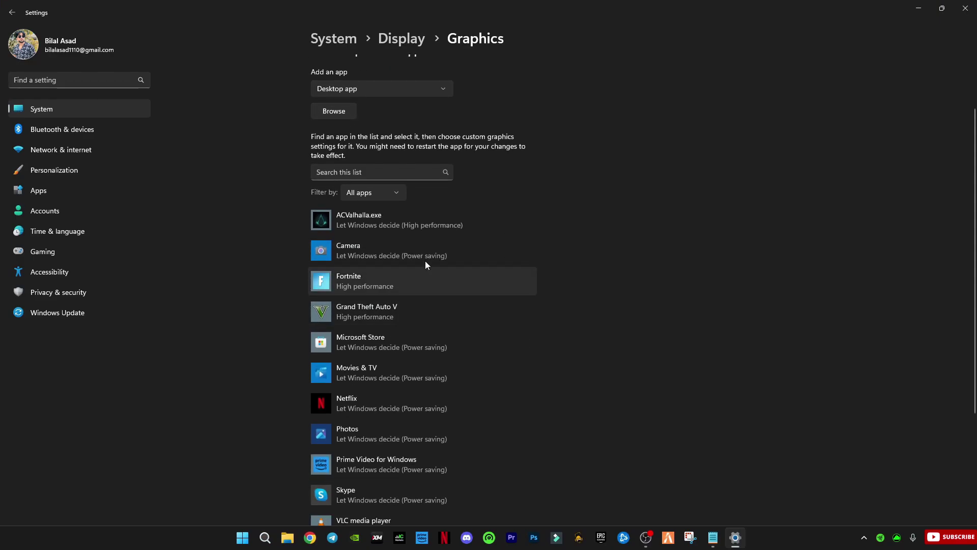
pyautogui.click(395, 273)
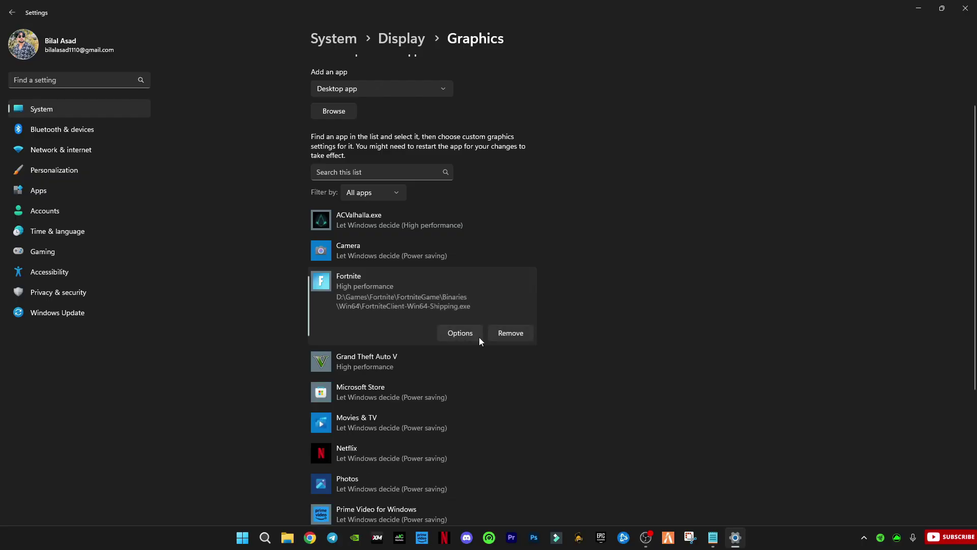
pyautogui.click(454, 333)
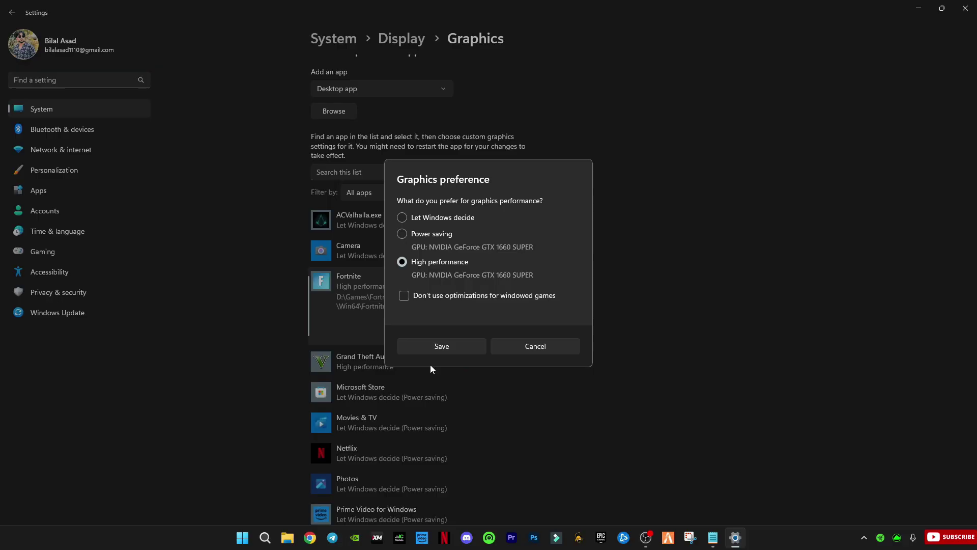
pyautogui.click(449, 352)
# Step: Set Grand Theft Auto V and ACValhalla.exe to High performance and save each
pyautogui.click(396, 365)
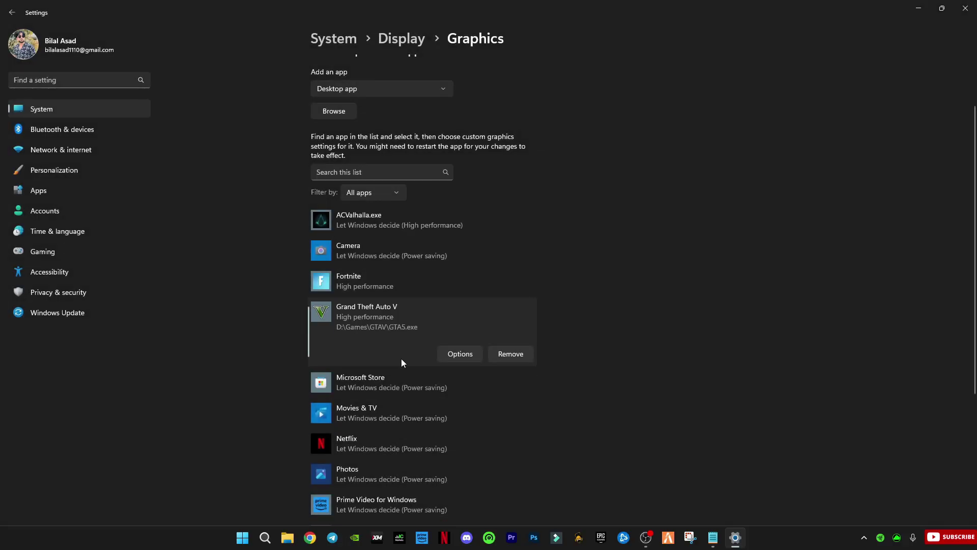
pyautogui.click(467, 356)
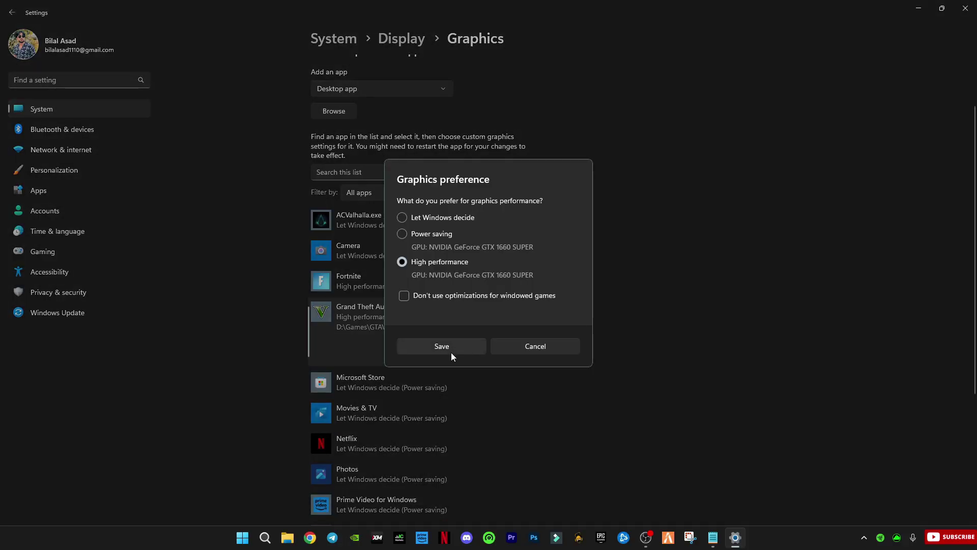
pyautogui.click(453, 351)
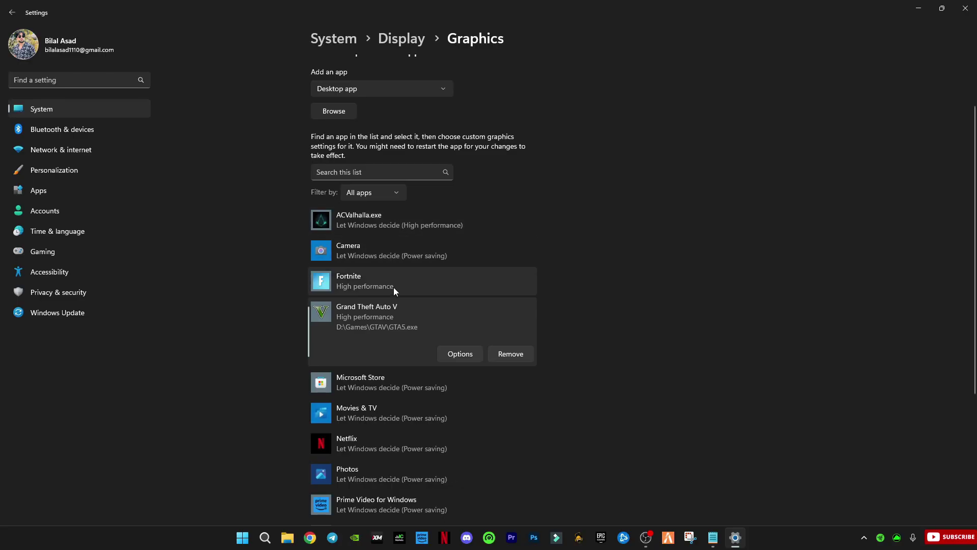
pyautogui.click(412, 222)
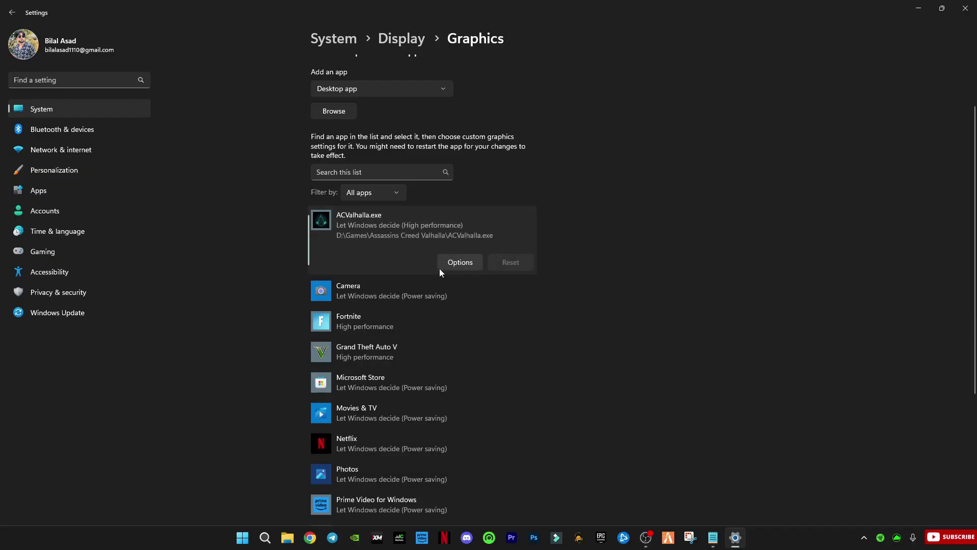
pyautogui.click(456, 264)
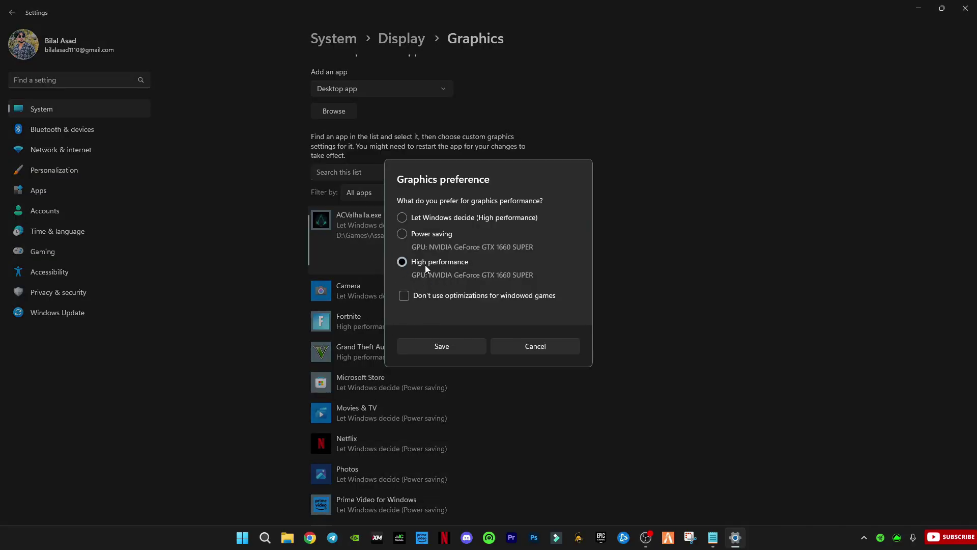
pyautogui.click(448, 351)
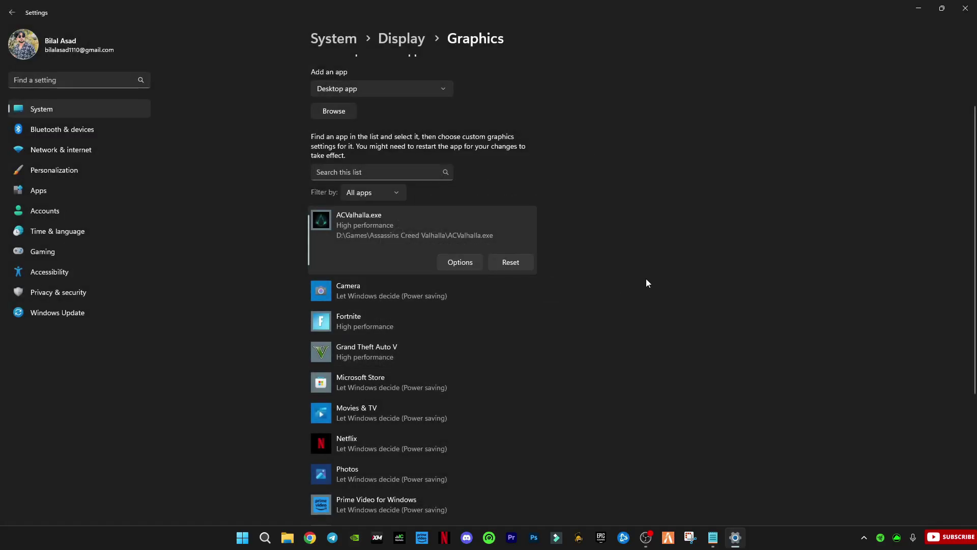
# Step: Close Settings, refresh the desktop, then in CS2 advance past the truck toward the crates with the USP-S
pyautogui.click(966, 8)
pyautogui.rightClick(537, 150)
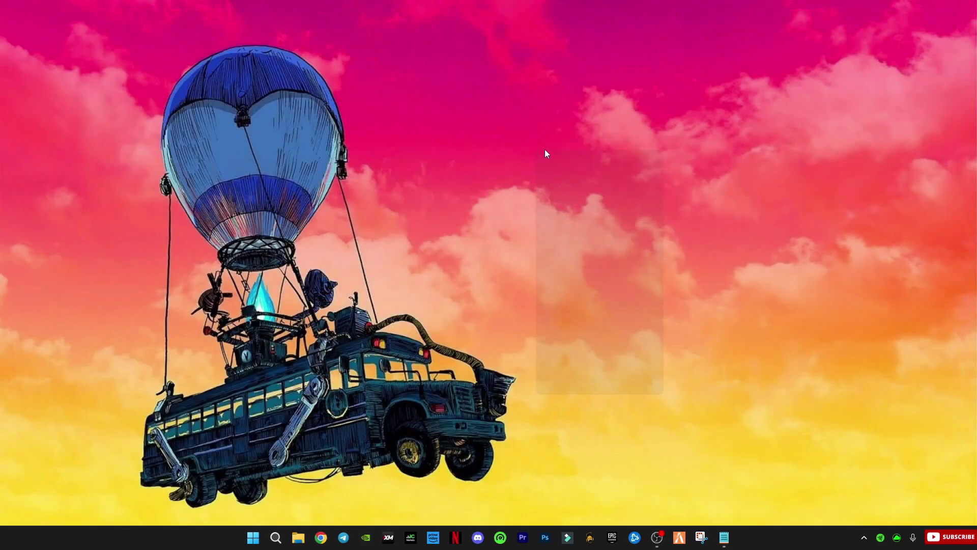
pyautogui.click(591, 218)
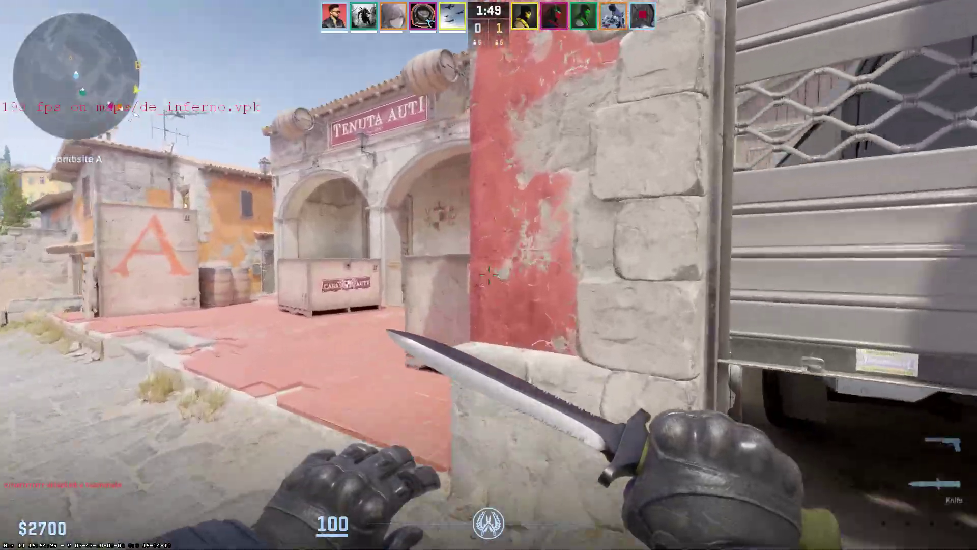
pyautogui.press('2')
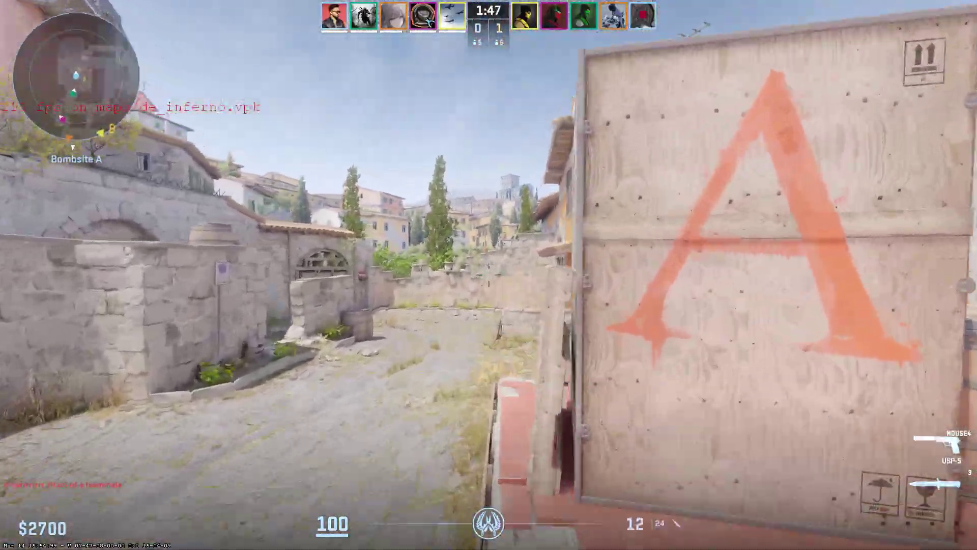
pyautogui.press('w')
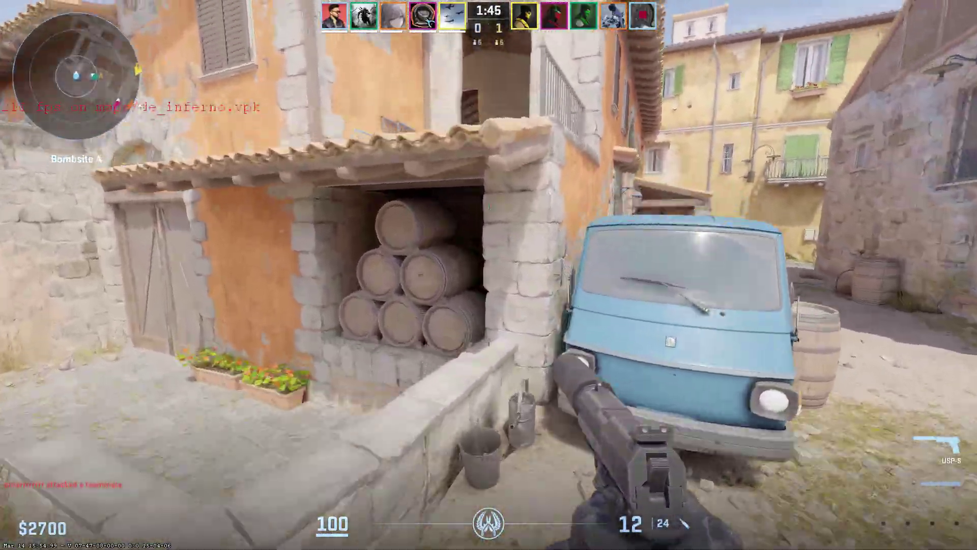
pyautogui.press('w')
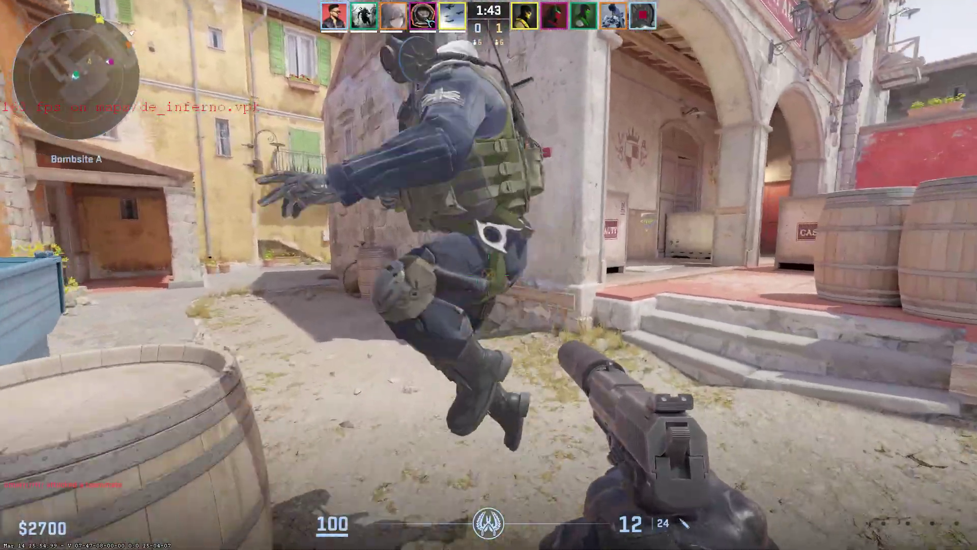
pyautogui.press('w')
pyautogui.press('w')
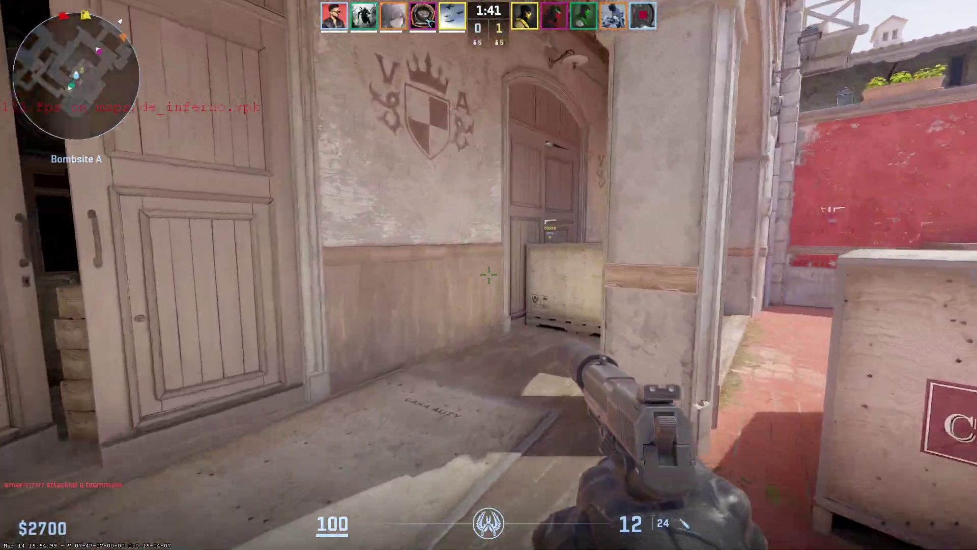
# Step: Switch to the knife and walk past the red wall corner into the Library room
pyautogui.press('3')
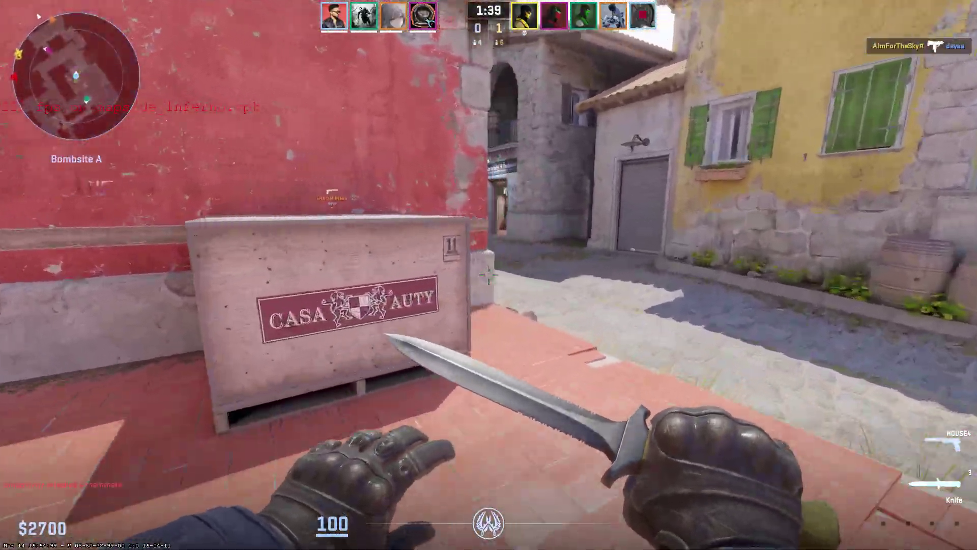
pyautogui.press('w')
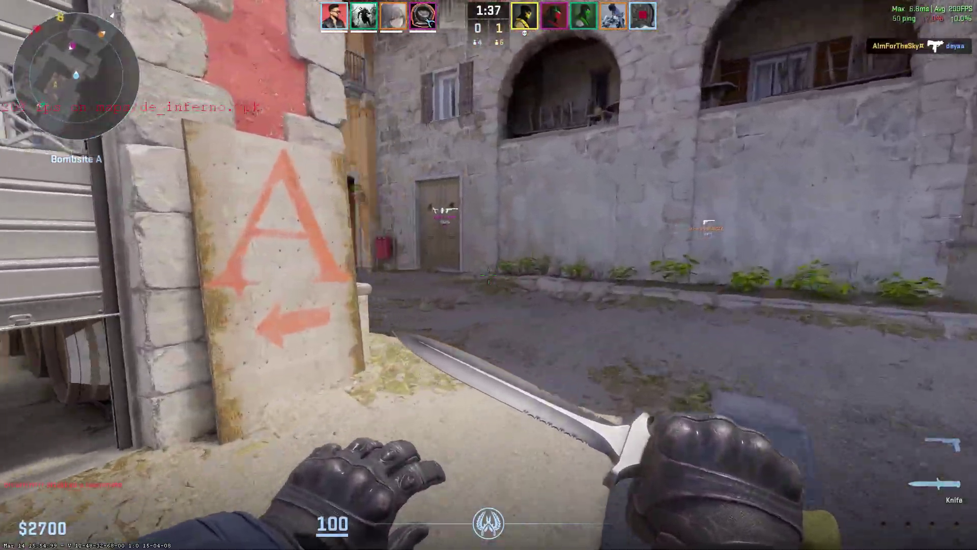
pyautogui.press('w')
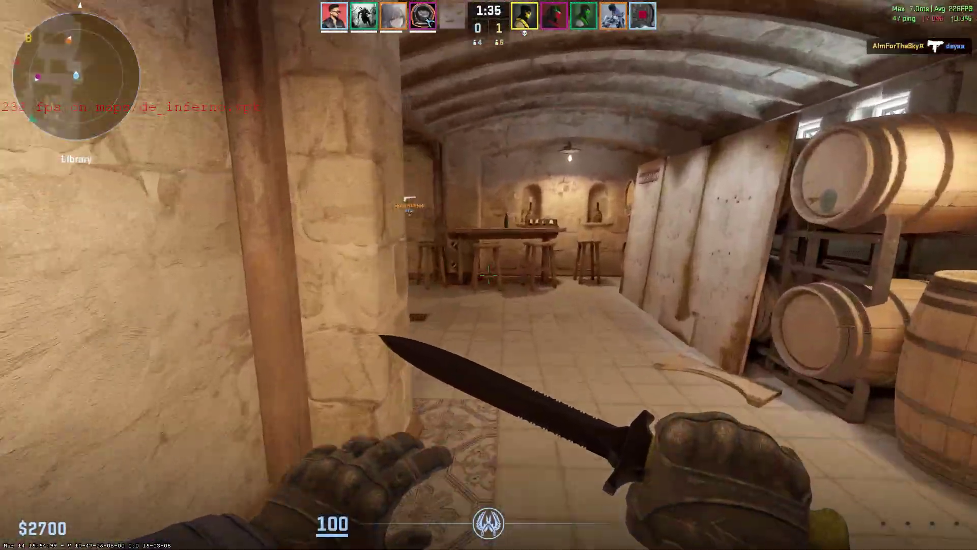